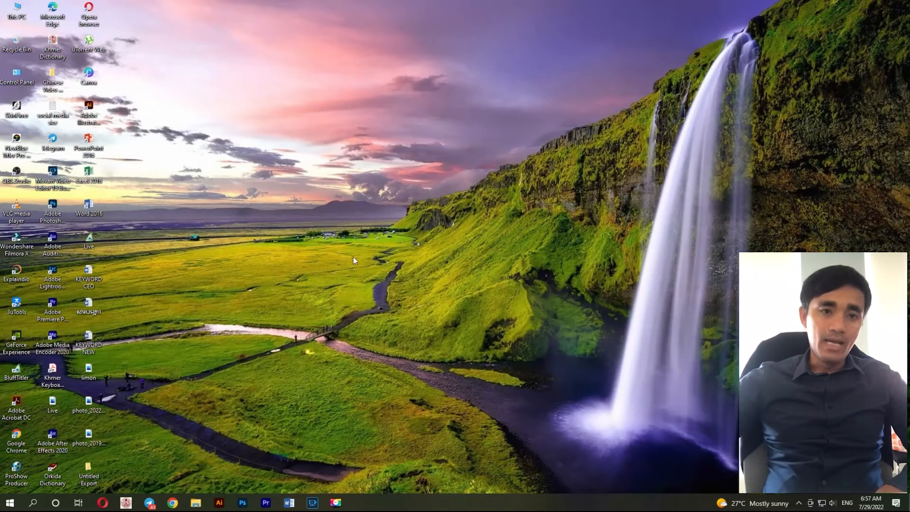
Switch to BluffTitler and briefly preview the sample Meme show.
{"action": "left_click", "coordinate": [268, 506]}
{"action": "left_click", "coordinate": [268, 506]}
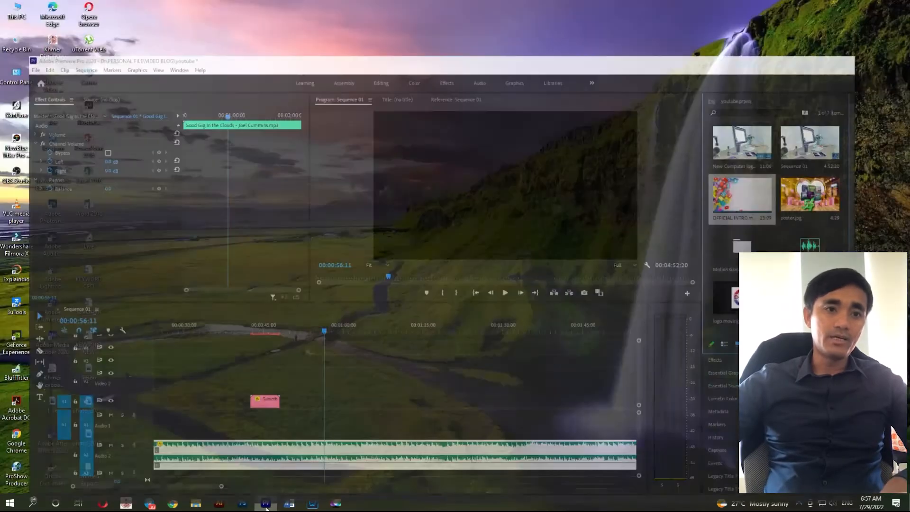
{"action": "double_click", "coordinate": [15, 373]}
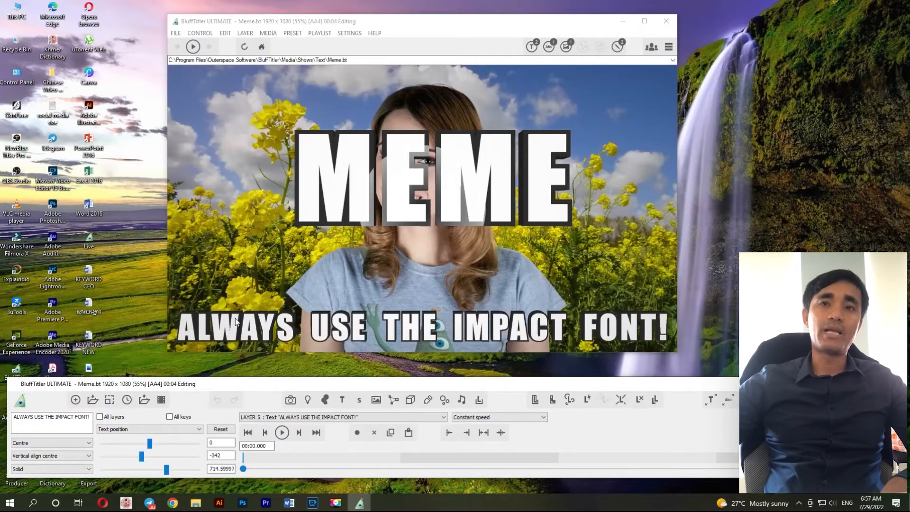
{"action": "left_click", "coordinate": [283, 433]}
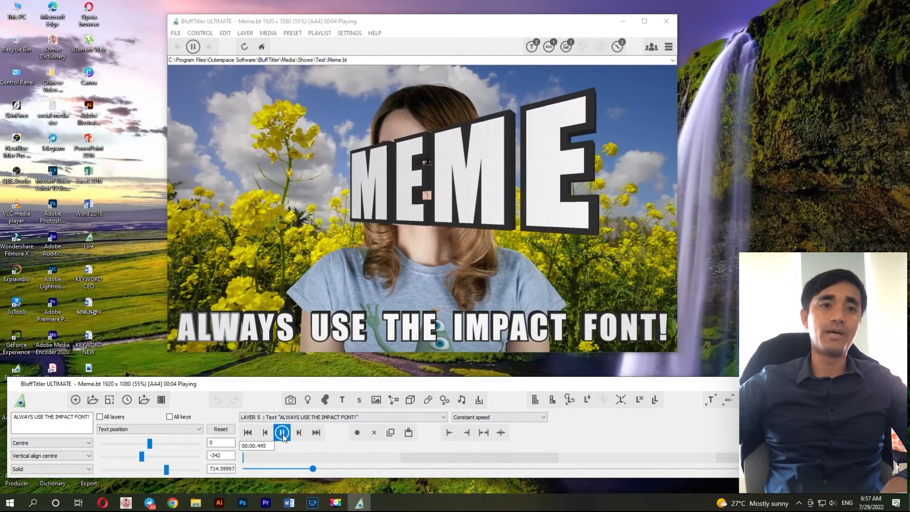
{"action": "left_click", "coordinate": [282, 433]}
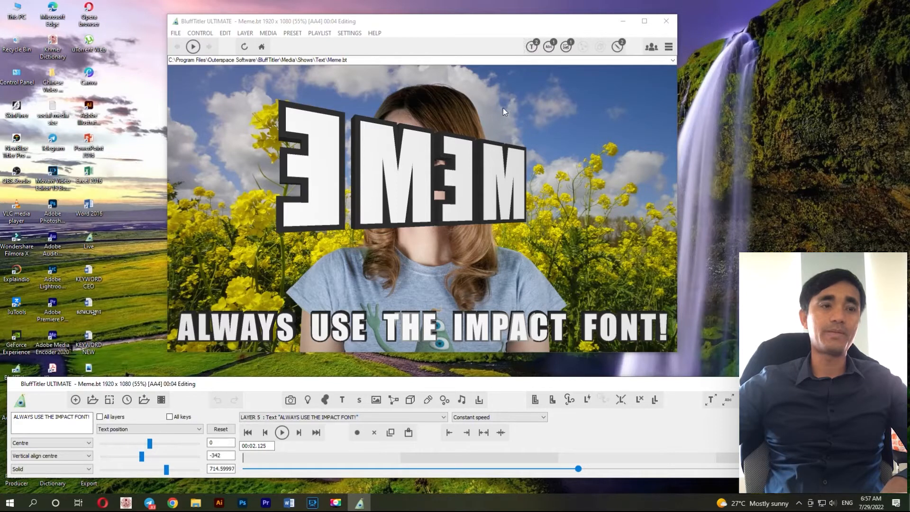
{"action": "left_click", "coordinate": [435, 33]}
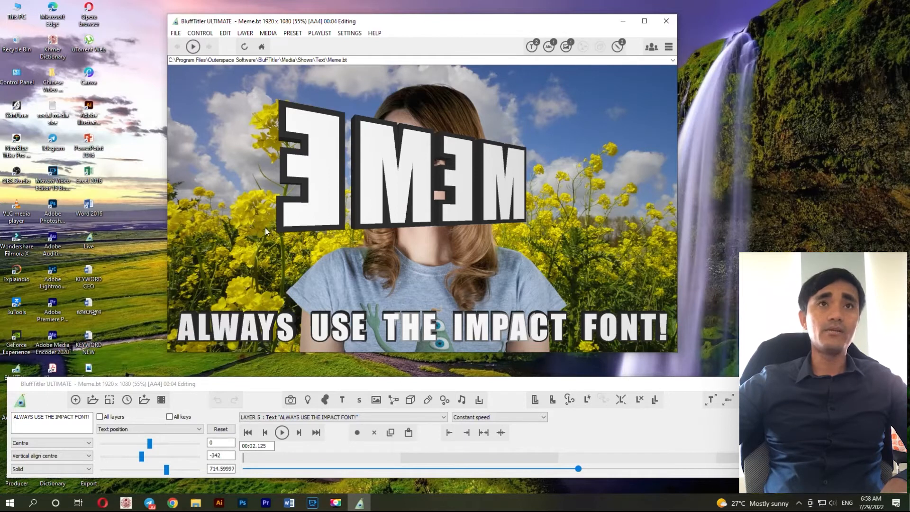
Create a new empty show and delete its default "BluffTitler" text layer.
{"action": "left_click", "coordinate": [75, 401]}
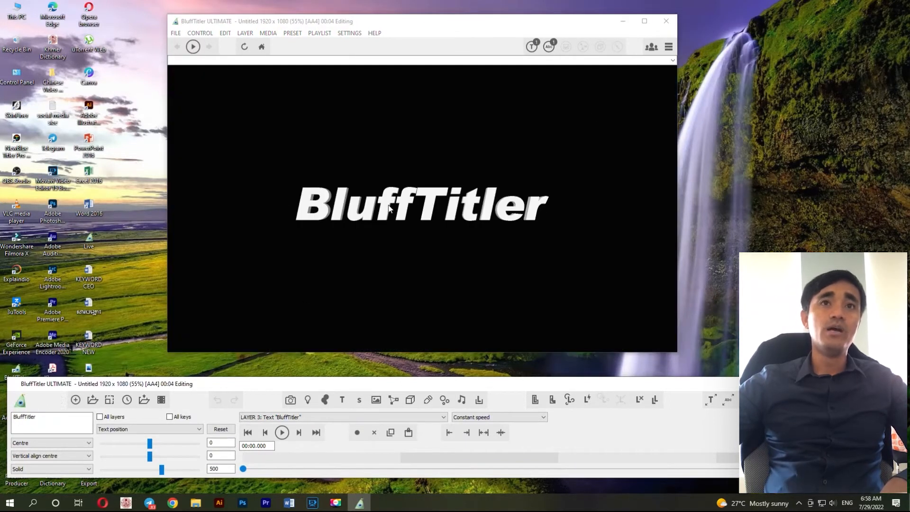
{"action": "left_click", "coordinate": [386, 204]}
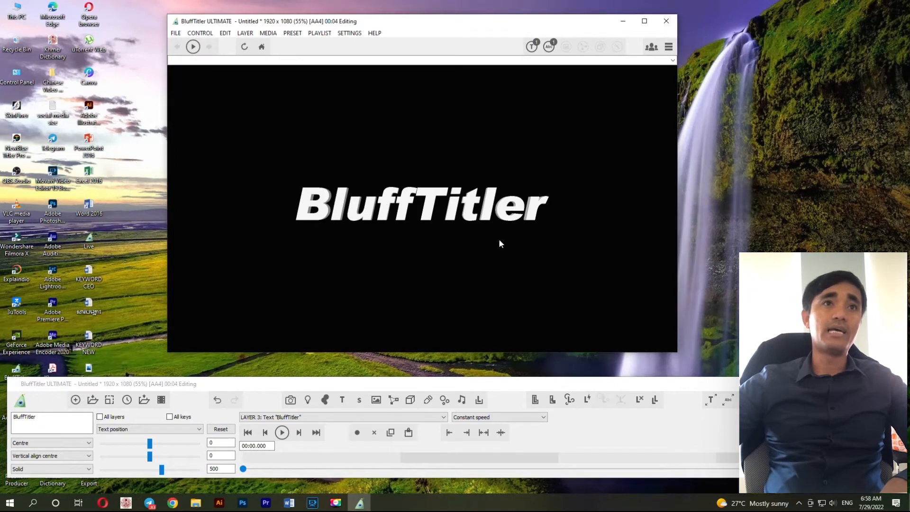
{"action": "left_click", "coordinate": [639, 399]}
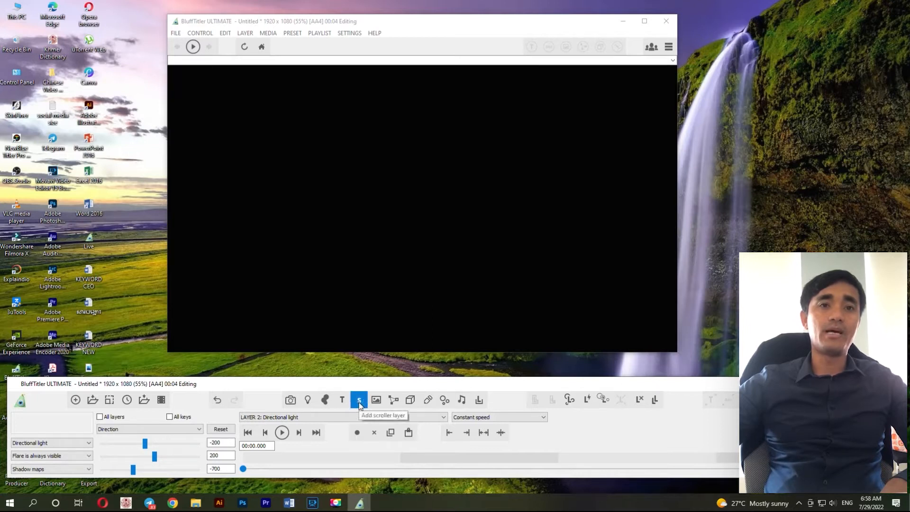
Add a scroller layer and move its text up near the middle of the frame, at about -331, -20.
{"action": "left_click", "coordinate": [245, 33]}
{"action": "mouse_move", "coordinate": [285, 43]}
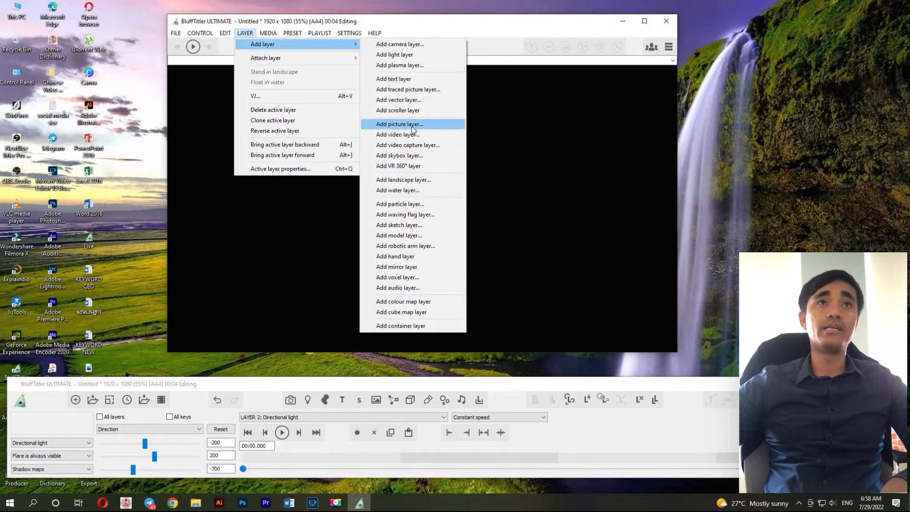
{"action": "left_click", "coordinate": [408, 110]}
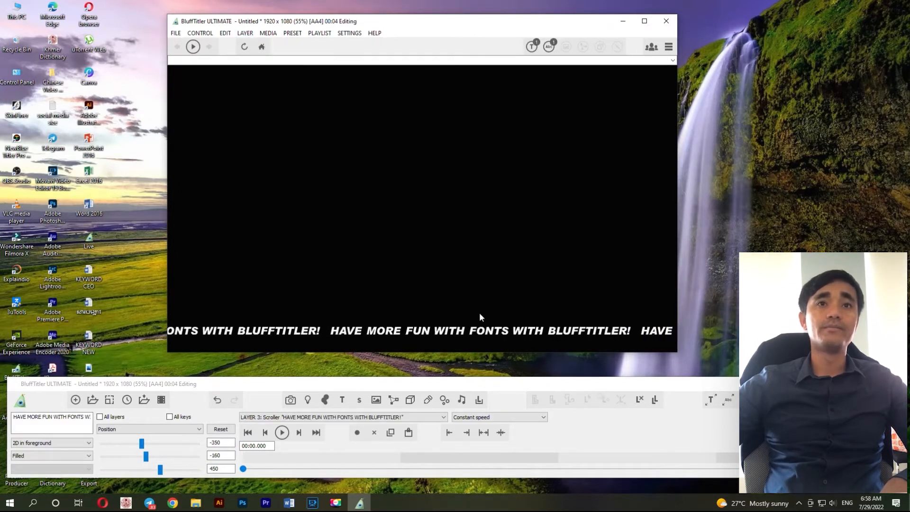
{"action": "left_click_drag", "start_coordinate": [479, 294], "coordinate": [455, 255]}
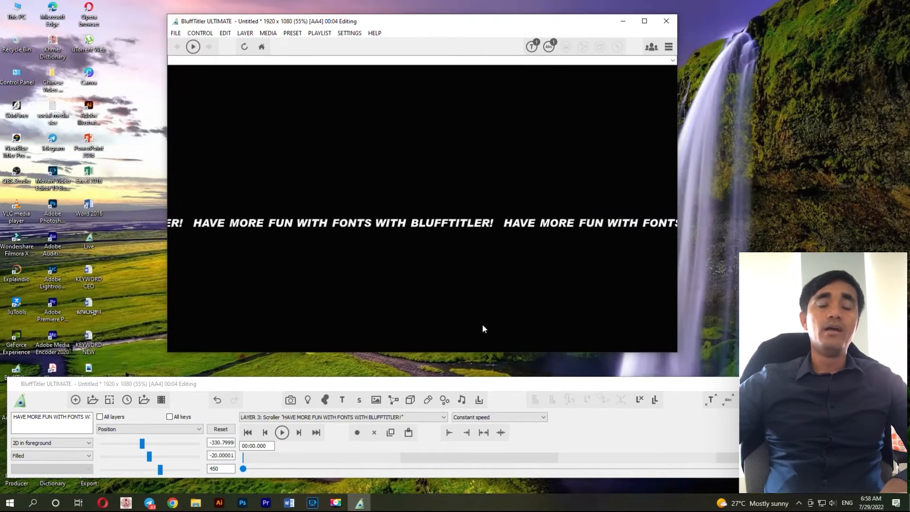
Add a vector layer from the Rectangle_16_3 shape and place it over the scroller text.
{"action": "left_click", "coordinate": [393, 401]}
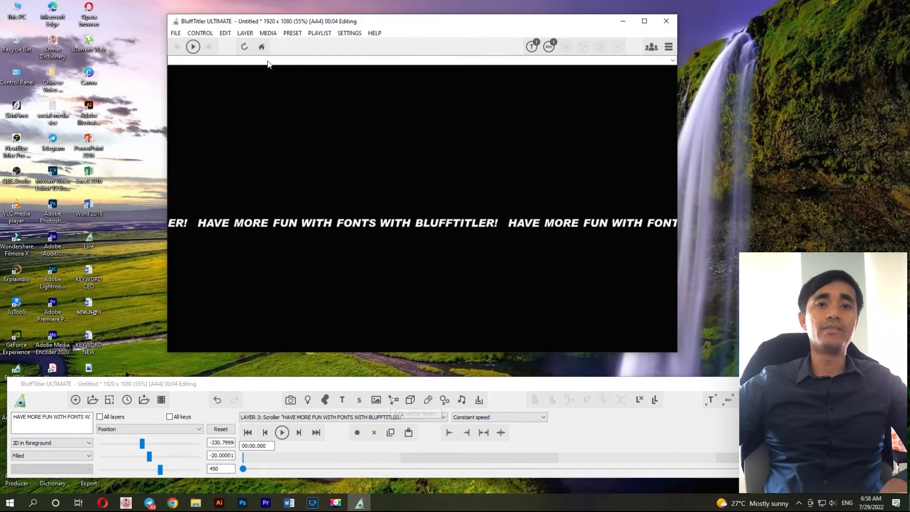
{"action": "left_click", "coordinate": [245, 32]}
{"action": "mouse_move", "coordinate": [344, 53]}
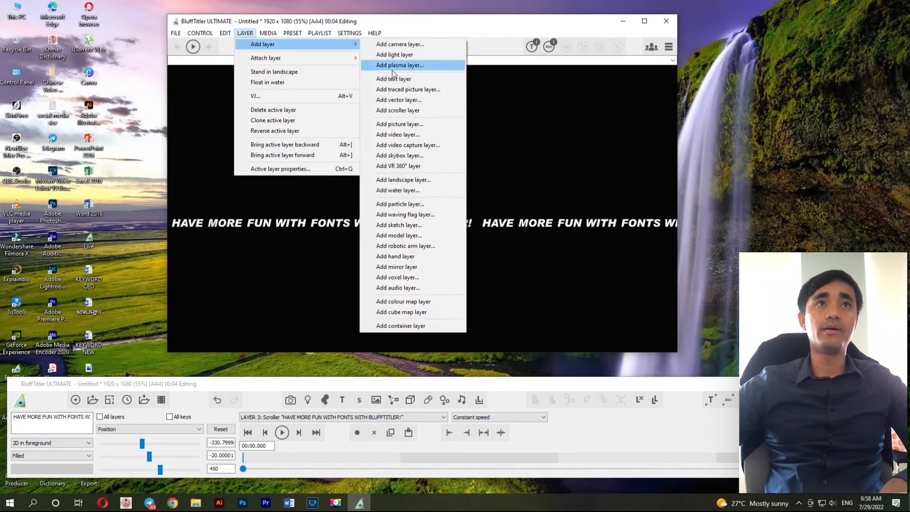
{"action": "left_click", "coordinate": [396, 100]}
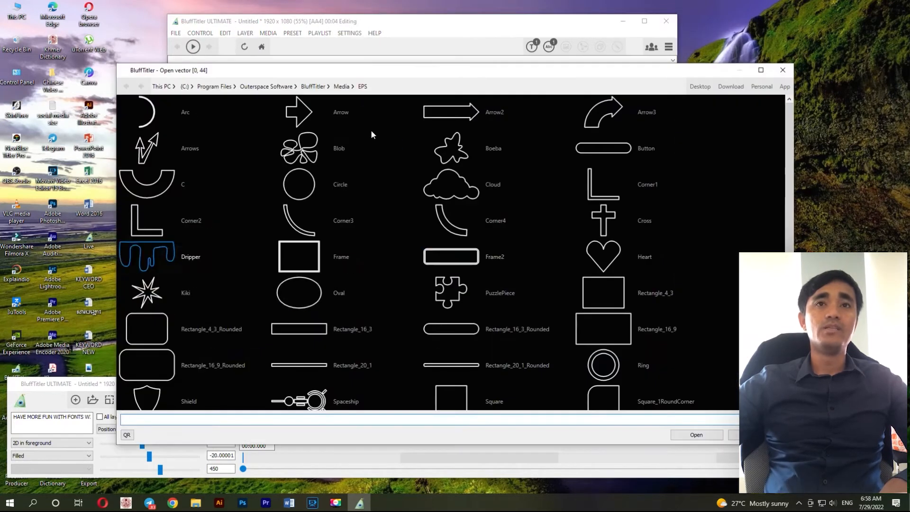
{"action": "double_click", "coordinate": [310, 329]}
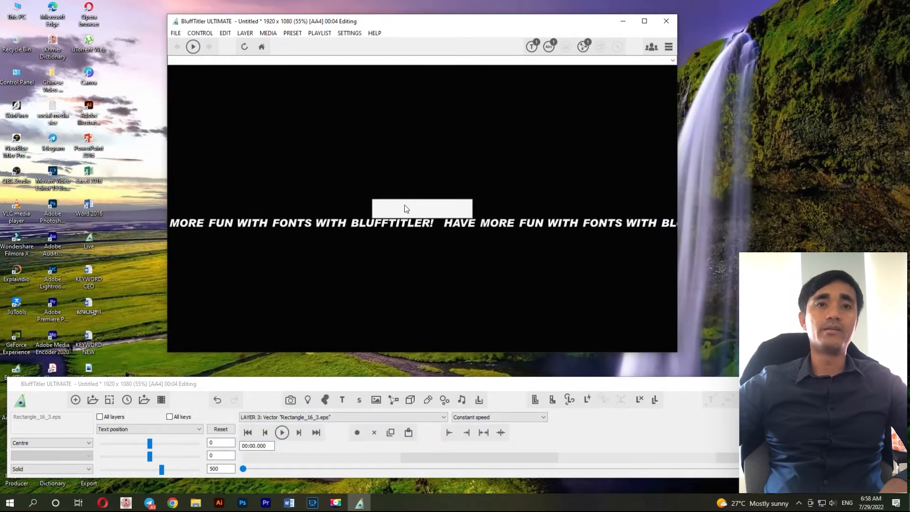
{"action": "left_click_drag", "start_coordinate": [406, 208], "coordinate": [405, 223]}
Try the 3D in foreground mode on the scroller layer, and set it back to 2D in foreground.
{"action": "left_click", "coordinate": [342, 417]}
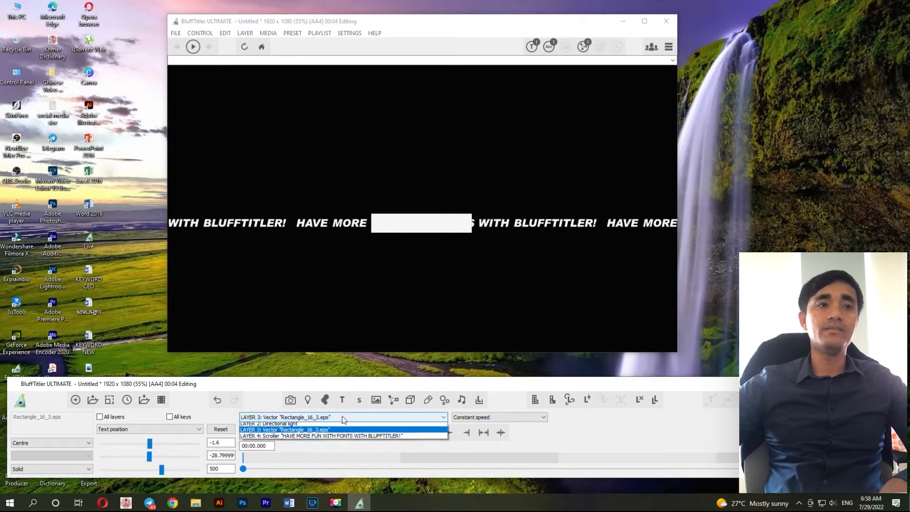
{"action": "left_click", "coordinate": [324, 445]}
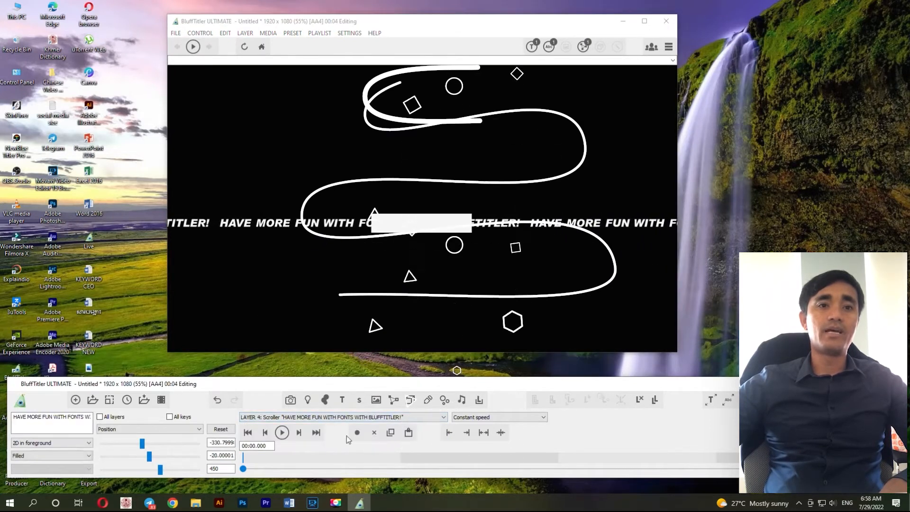
{"action": "left_click", "coordinate": [53, 448]}
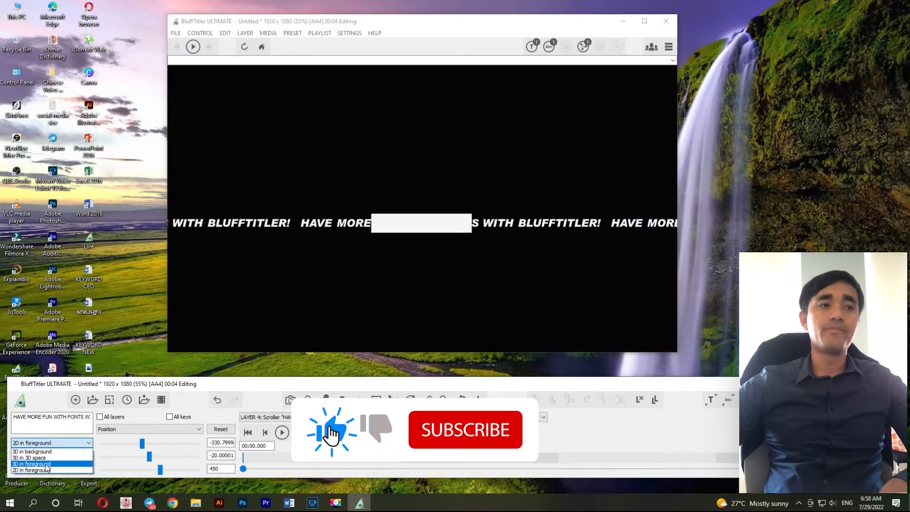
{"action": "left_click", "coordinate": [47, 464]}
{"action": "left_click", "coordinate": [52, 443]}
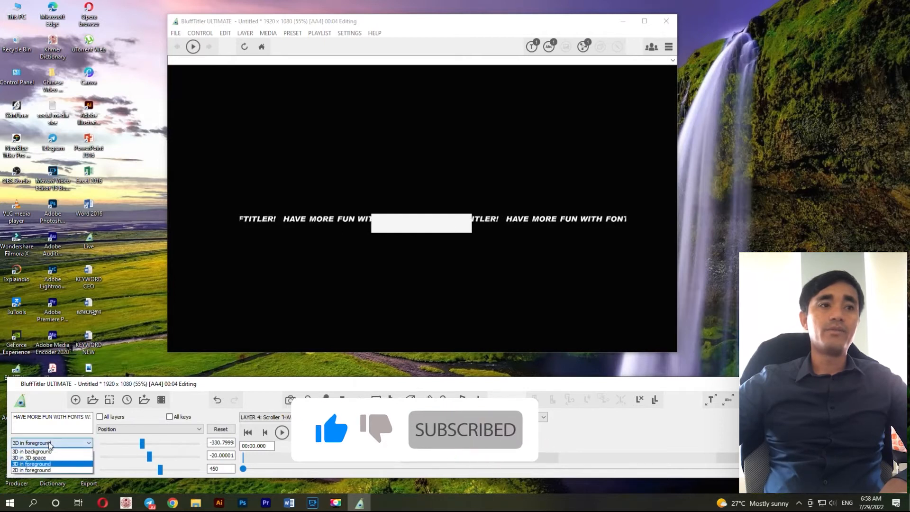
{"action": "left_click", "coordinate": [46, 470]}
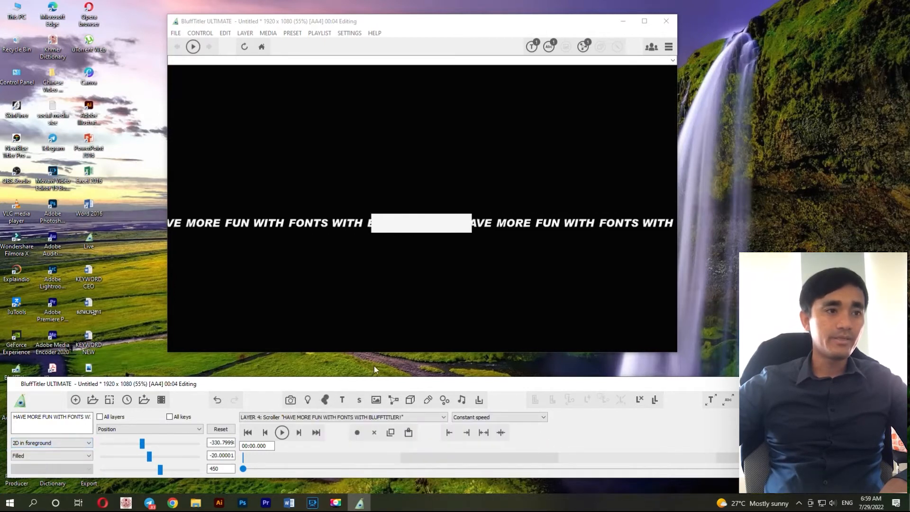
Select the Rectangle_16_3 vector layer and nudge it slightly to about 1.6, -25.6.
{"action": "left_click", "coordinate": [356, 417]}
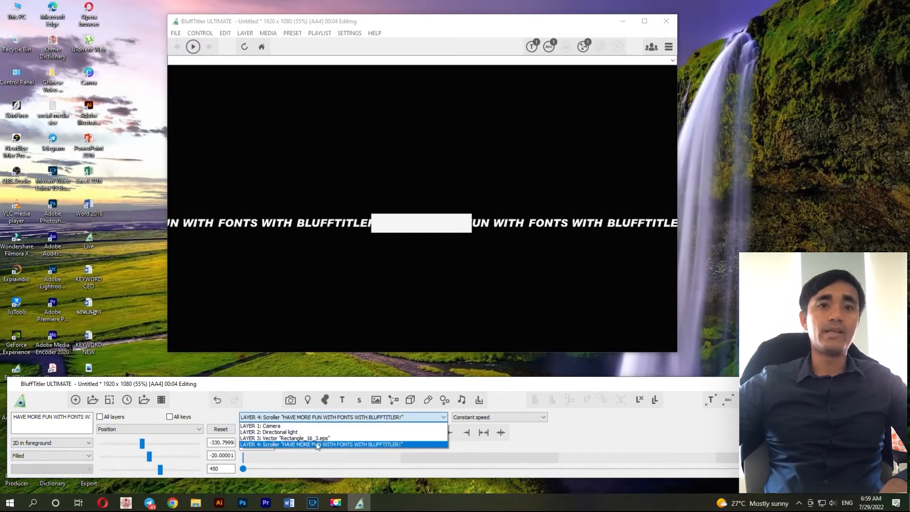
{"action": "left_click", "coordinate": [317, 438]}
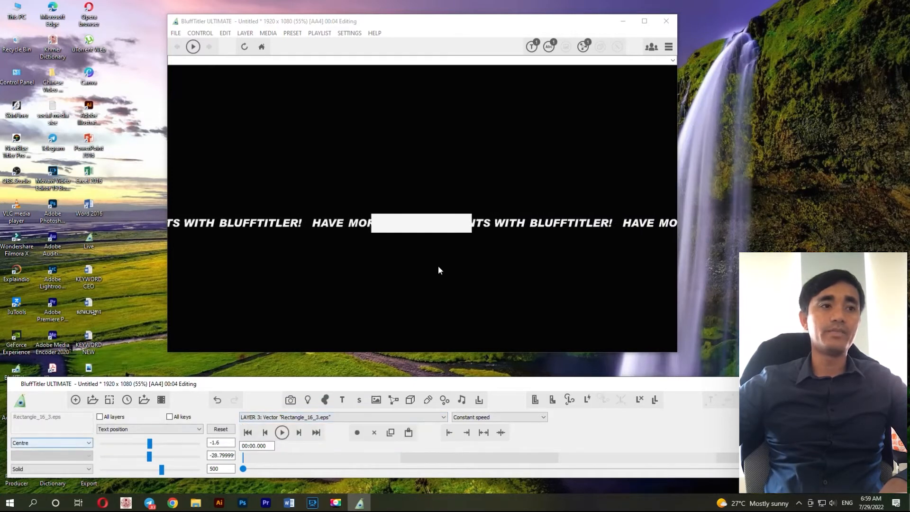
{"action": "mouse_move", "coordinate": [443, 227]}
{"action": "left_mouse_down"}
{"action": "mouse_move", "coordinate": [443, 253]}
{"action": "mouse_move", "coordinate": [445, 226]}
{"action": "left_mouse_up"}
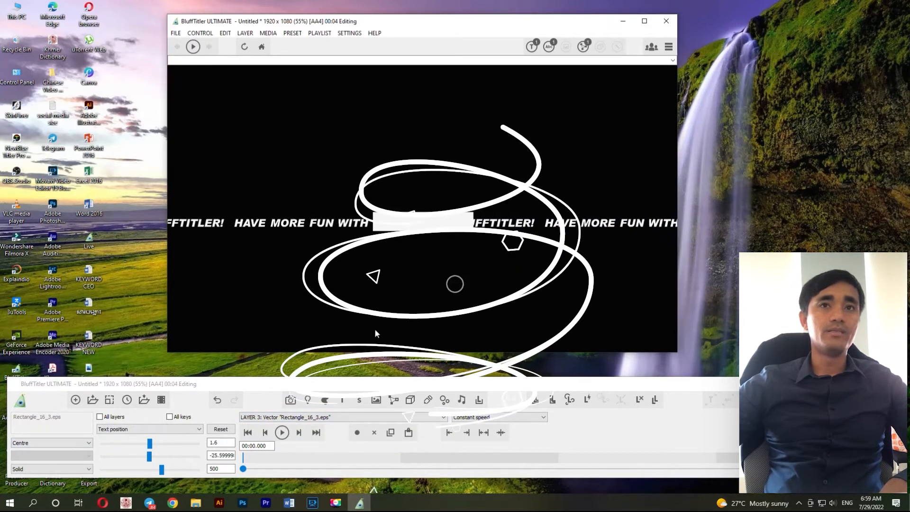
Keep the scroller layer in 2D in foreground mode and move its text just below the white rectangle, to about -332, -53.
{"action": "left_click", "coordinate": [352, 418]}
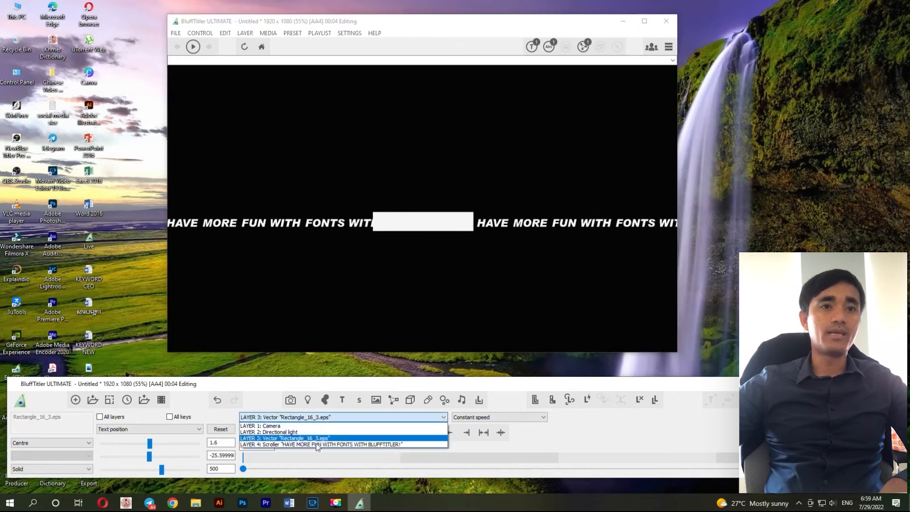
{"action": "left_click", "coordinate": [265, 444]}
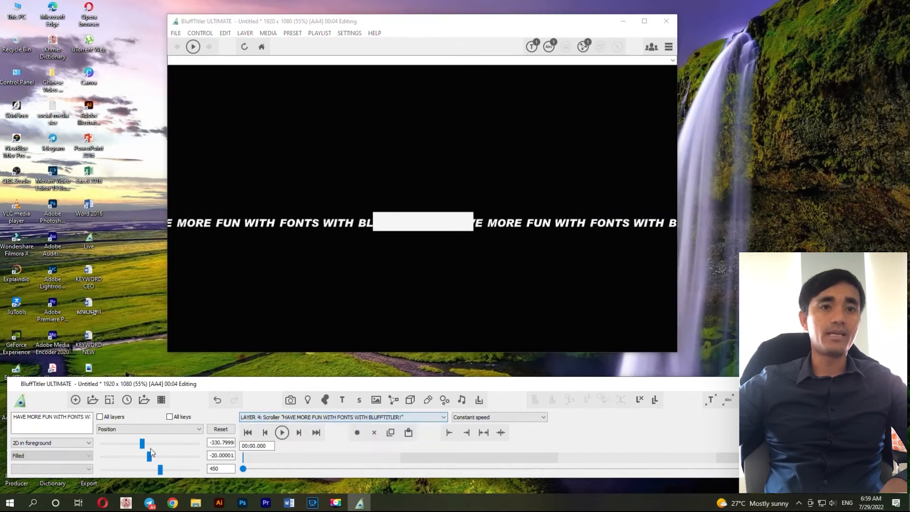
{"action": "left_click", "coordinate": [51, 444]}
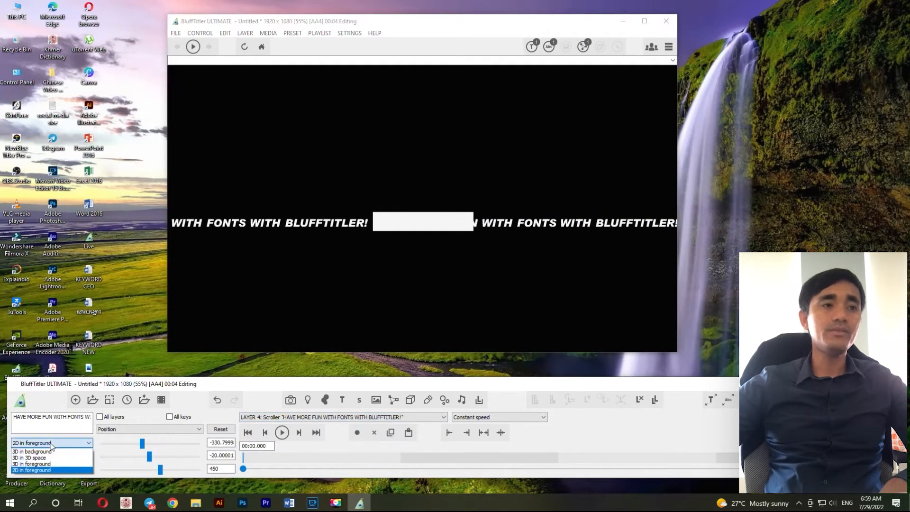
{"action": "left_click", "coordinate": [47, 470]}
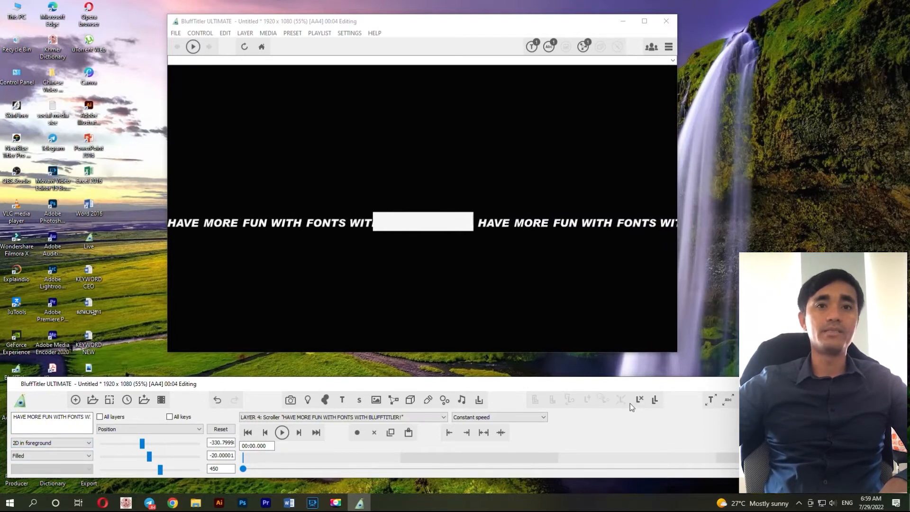
{"action": "left_click", "coordinate": [455, 227]}
{"action": "left_click", "coordinate": [360, 399]}
{"action": "left_click_drag", "start_coordinate": [426, 300], "coordinate": [436, 263]}
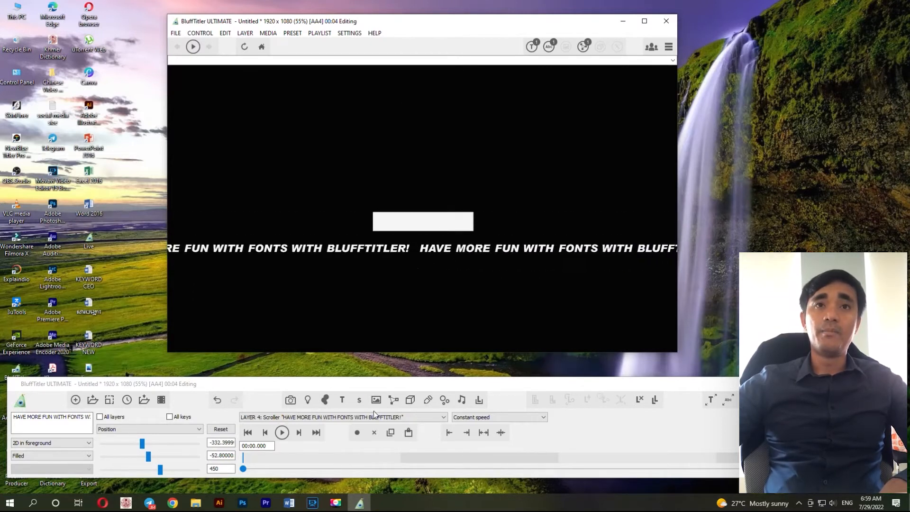
Delete the Rectangle_16_3 vector layer and move the scroller text back to mid-frame, at about -317, -0.8.
{"action": "left_click", "coordinate": [332, 418]}
{"action": "left_click", "coordinate": [329, 439]}
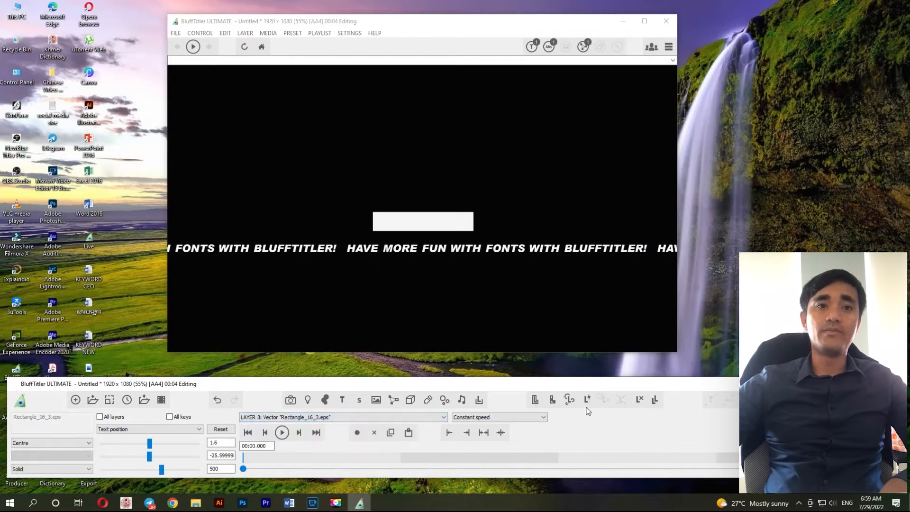
{"action": "left_click", "coordinate": [640, 400]}
{"action": "left_click_drag", "start_coordinate": [391, 255], "coordinate": [405, 216]}
Add a picture layer using the "shape" image from the Downloads folder.
{"action": "left_click", "coordinate": [376, 400]}
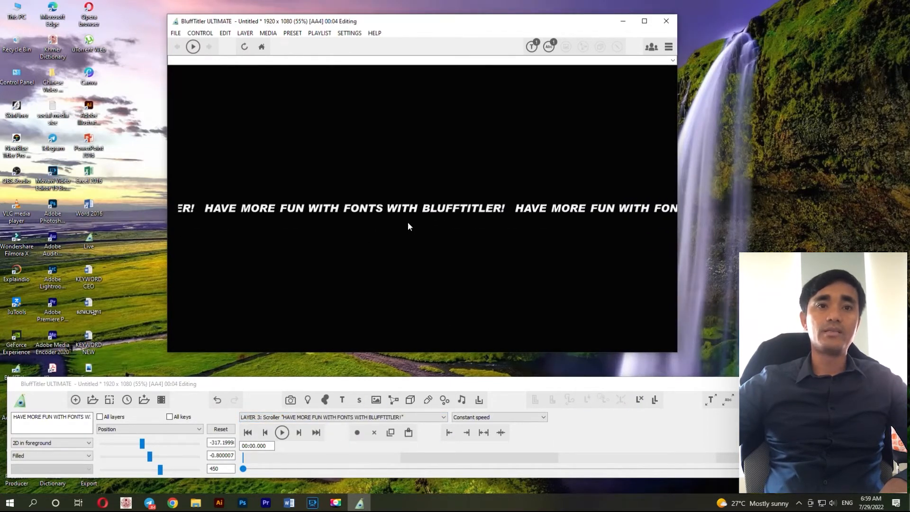
{"action": "left_click", "coordinate": [377, 401]}
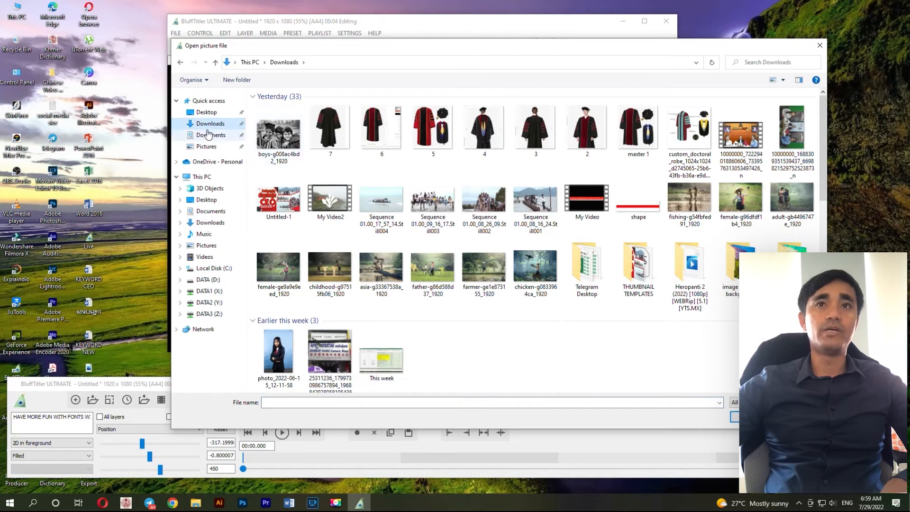
{"action": "left_click", "coordinate": [640, 209]}
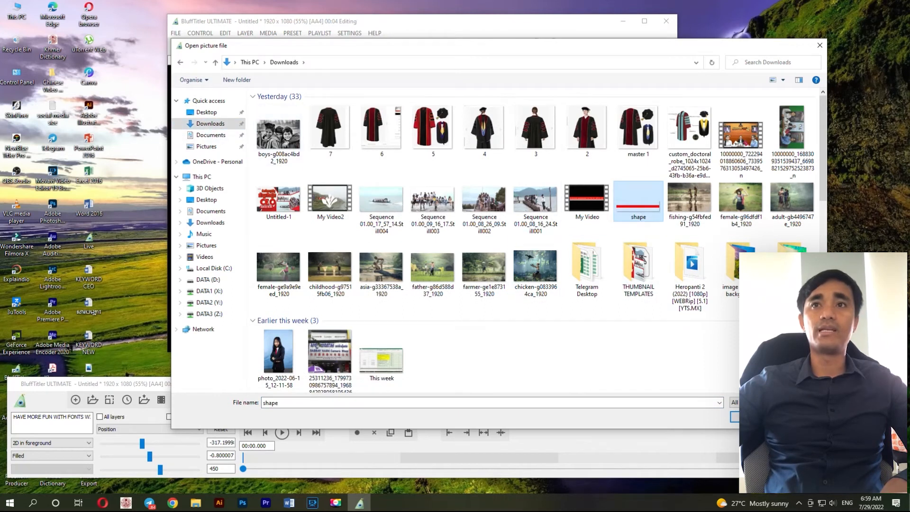
{"action": "double_click", "coordinate": [639, 201]}
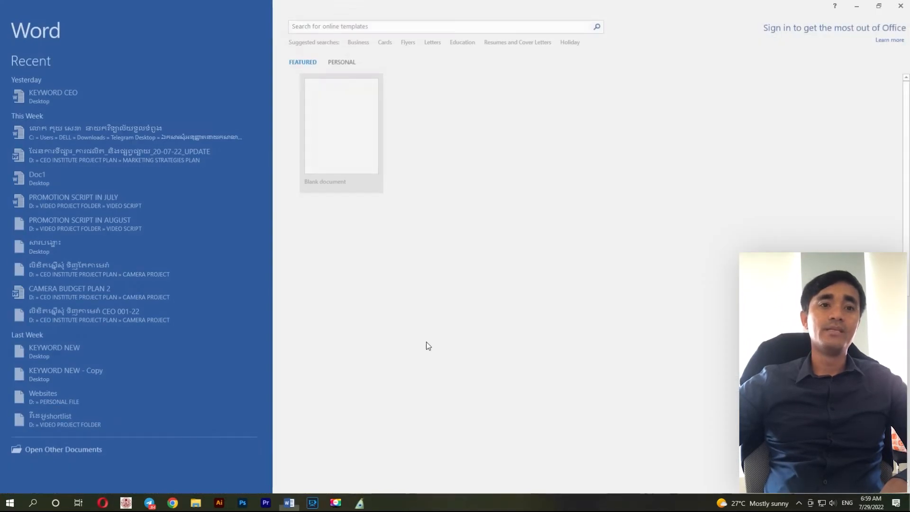
In Word, create a blank document and write the Khmer line "រៀនបង្កើតអក្សររត់ ដូចការផ្សាយព័ត៌មាន".
{"action": "left_click", "coordinate": [350, 137]}
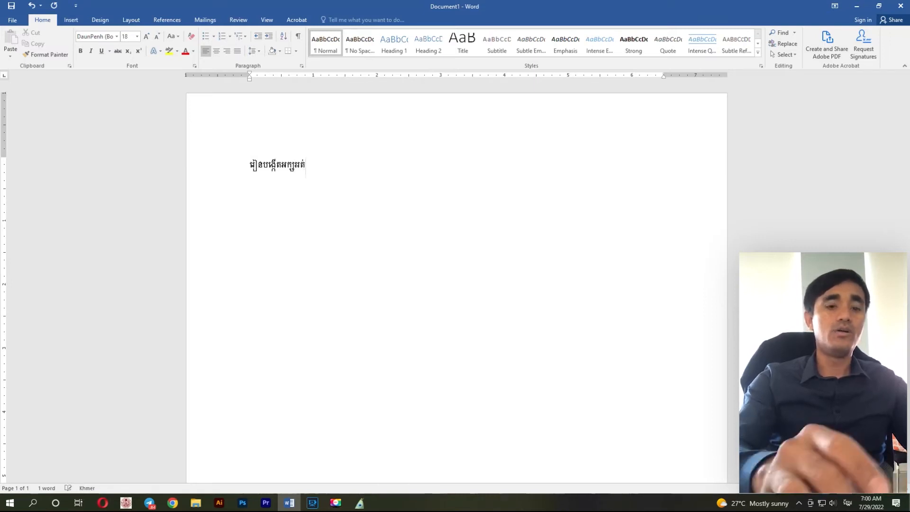
{"action": "type", "text": "ដូចការផ្សាយព័ត៌មាន"}
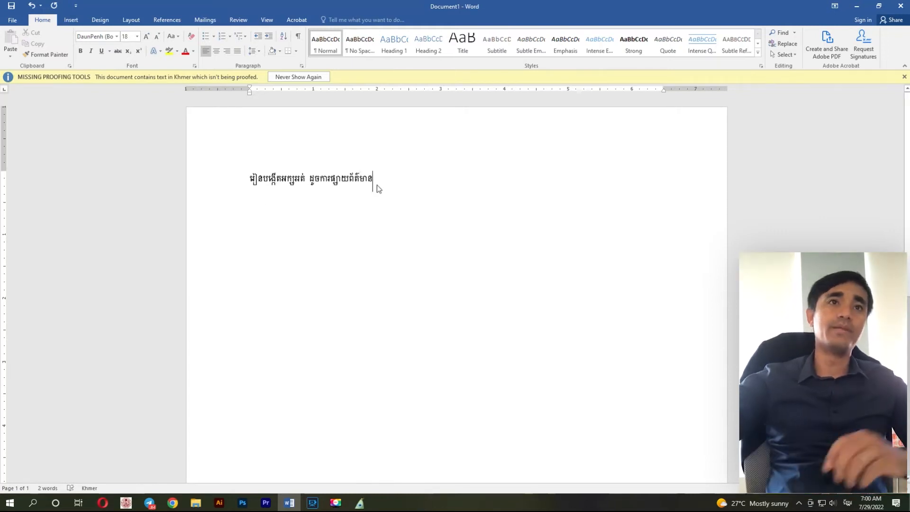
Copy the Khmer line from Word and replace the scroller layer's text in BluffTitler with it.
{"action": "left_click_drag", "start_coordinate": [377, 184], "coordinate": [240, 181]}
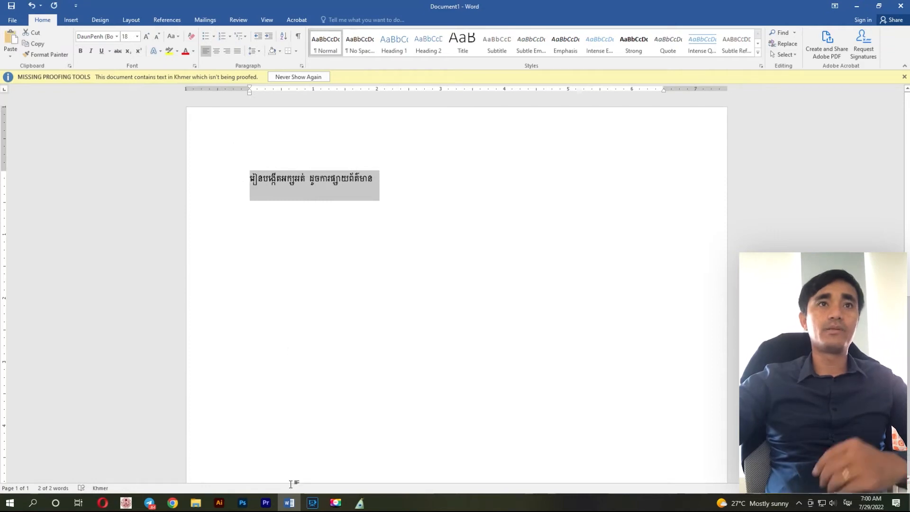
{"action": "left_click", "coordinate": [360, 503]}
{"action": "left_click", "coordinate": [325, 418]}
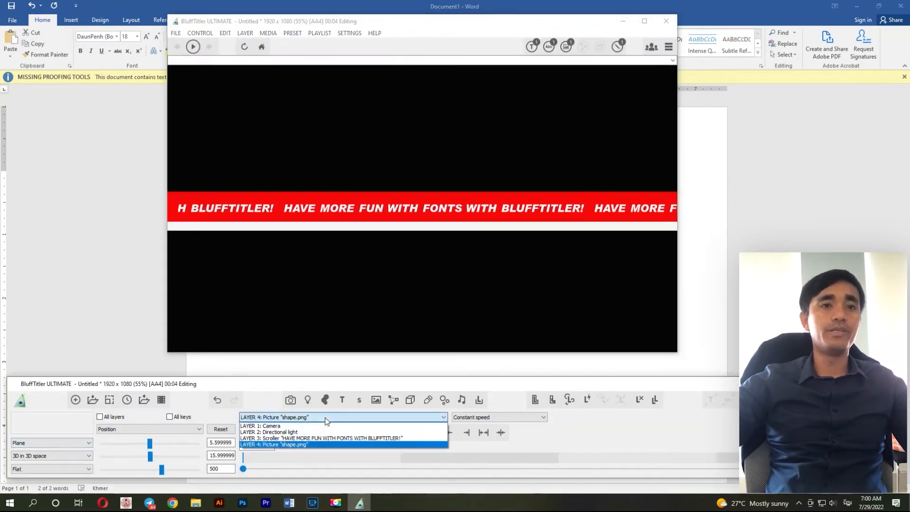
{"action": "left_click", "coordinate": [318, 439]}
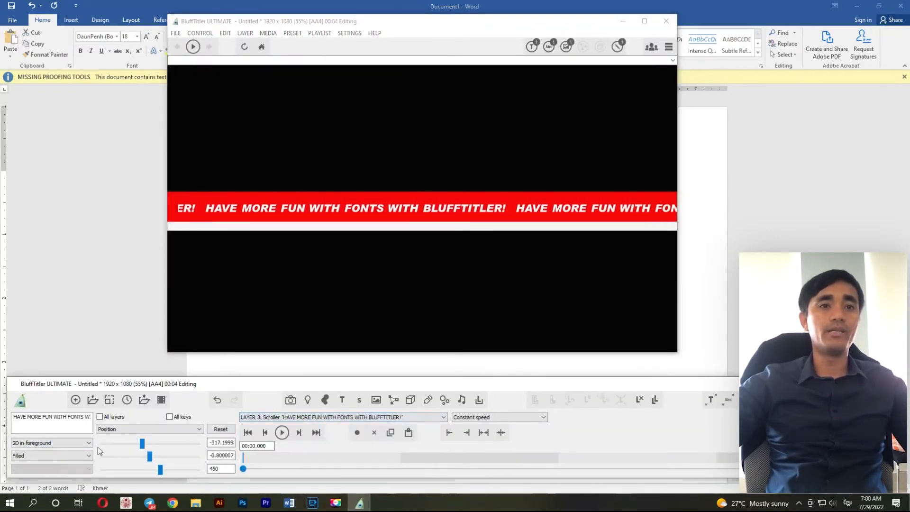
{"action": "key", "text": "ctrl+a"}
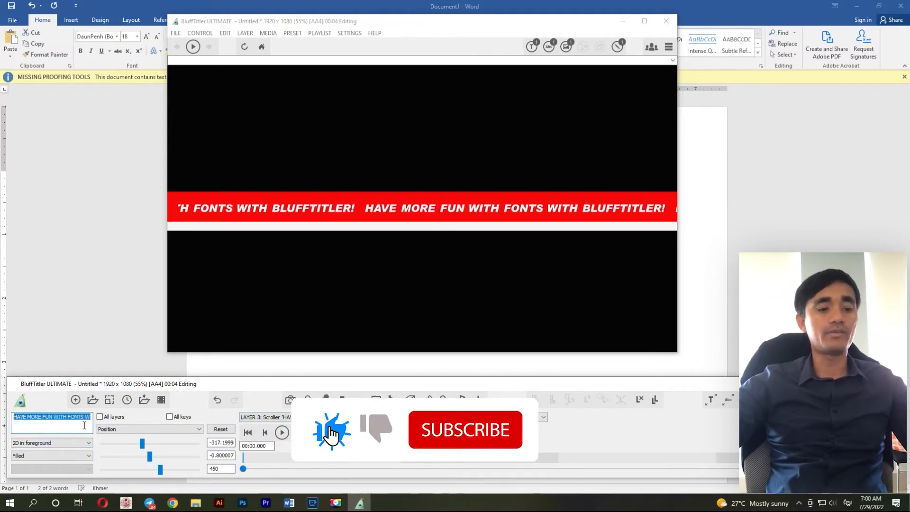
{"action": "key", "text": "ctrl+v"}
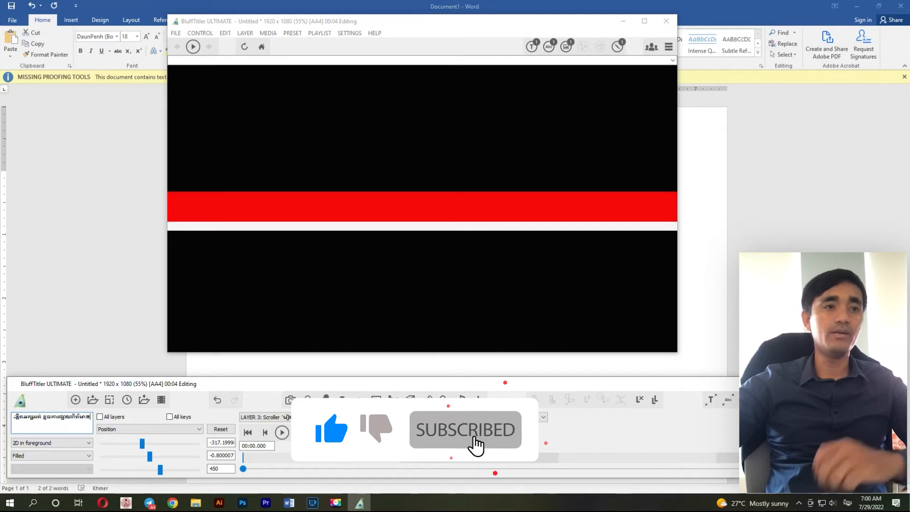
Change the scroller layer's font to Kh Baphnom_Limon R1 with normal style and metric kerning.
{"action": "left_click", "coordinate": [729, 399]}
{"action": "left_click", "coordinate": [662, 112]}
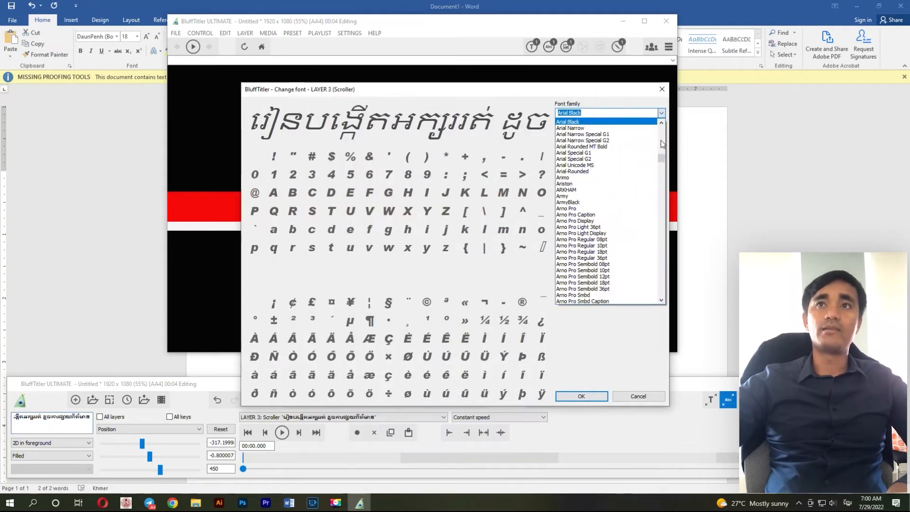
{"action": "left_click_drag", "start_coordinate": [661, 160], "coordinate": [656, 217]}
{"action": "left_click", "coordinate": [587, 165]}
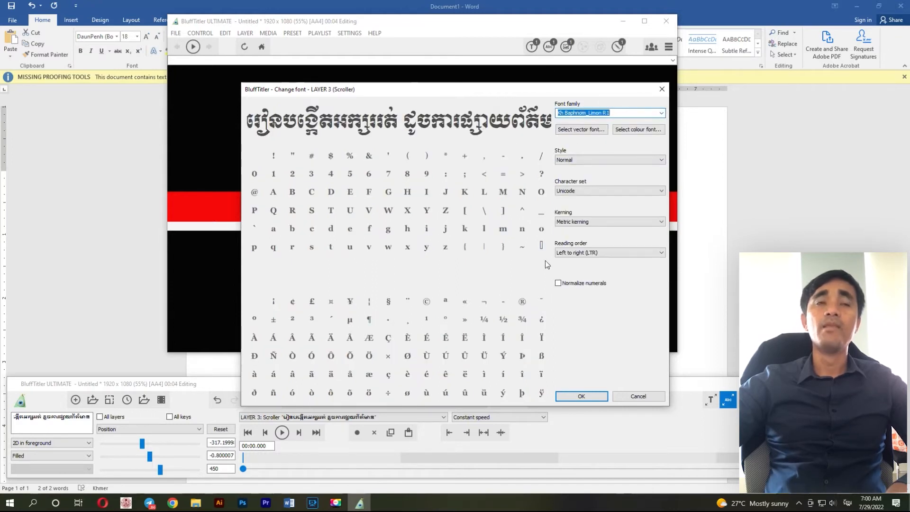
{"action": "left_click", "coordinate": [582, 223]}
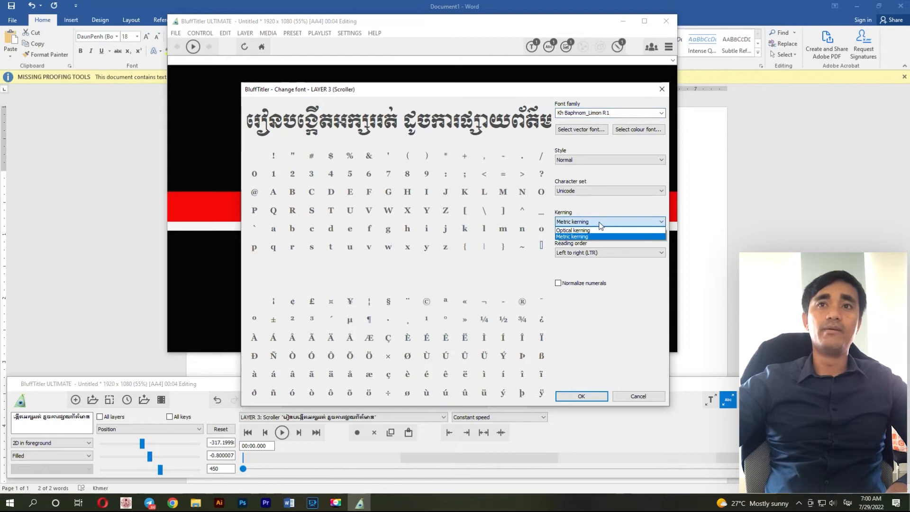
{"action": "left_click", "coordinate": [601, 223]}
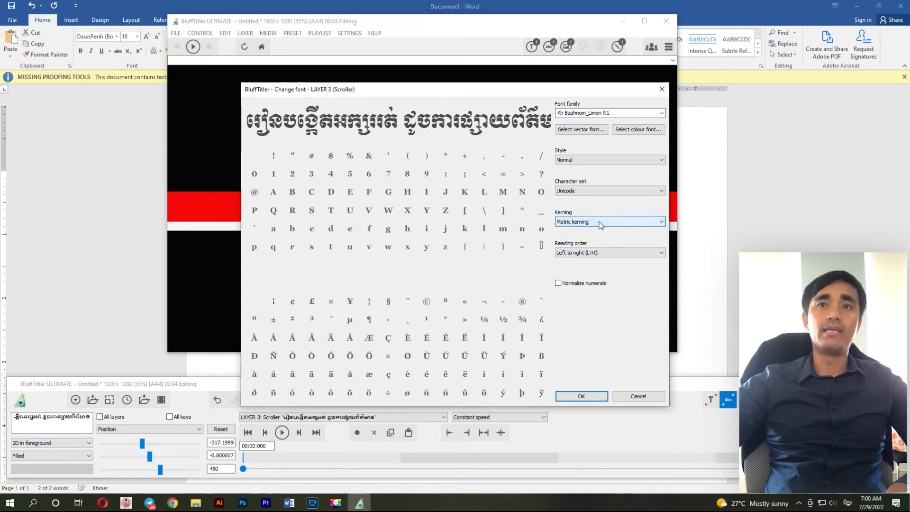
{"action": "left_click", "coordinate": [581, 401]}
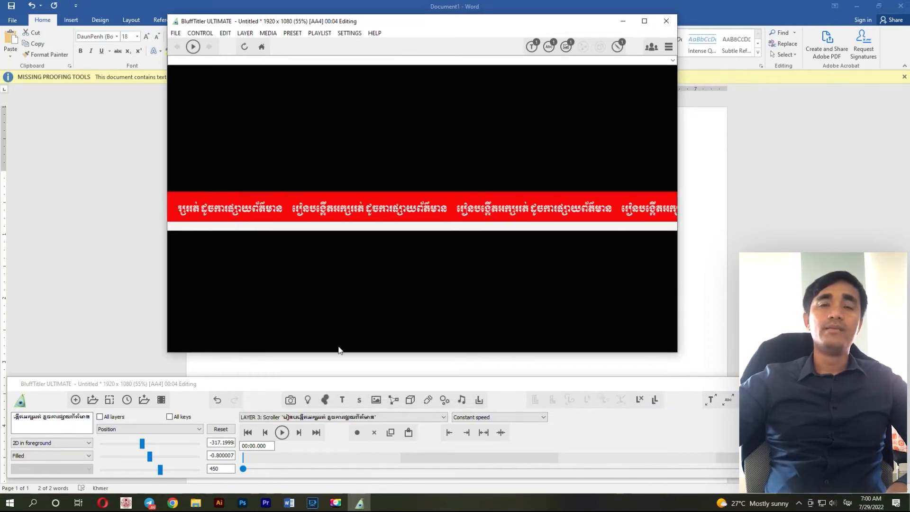
Enlarge the scroller text's font size to about 0.232, applied to all keys.
{"action": "left_click", "coordinate": [148, 428]}
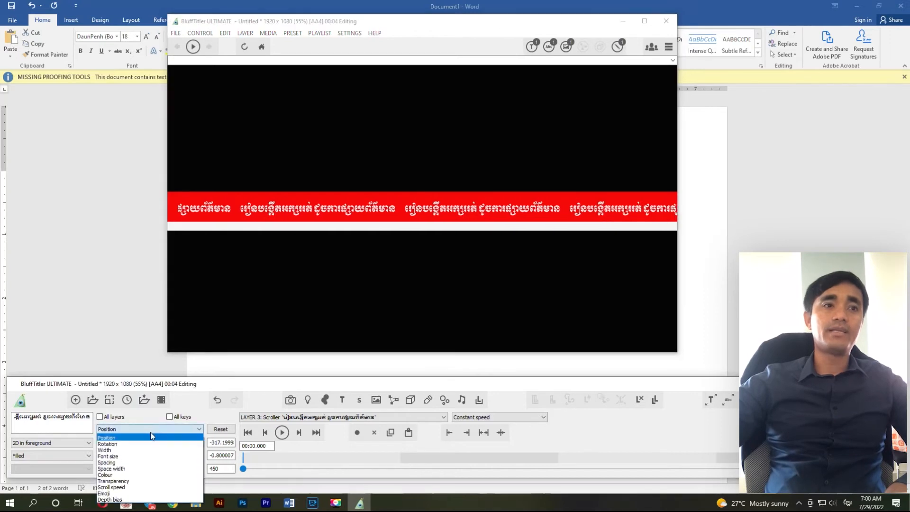
{"action": "left_click", "coordinate": [134, 456]}
{"action": "left_click_drag", "start_coordinate": [109, 443], "coordinate": [112, 442]}
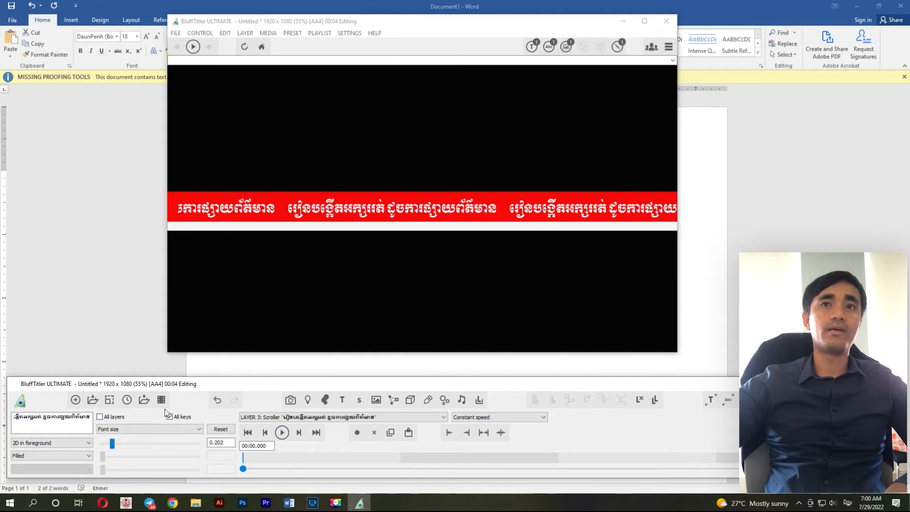
{"action": "left_click_drag", "start_coordinate": [112, 443], "coordinate": [114, 444]}
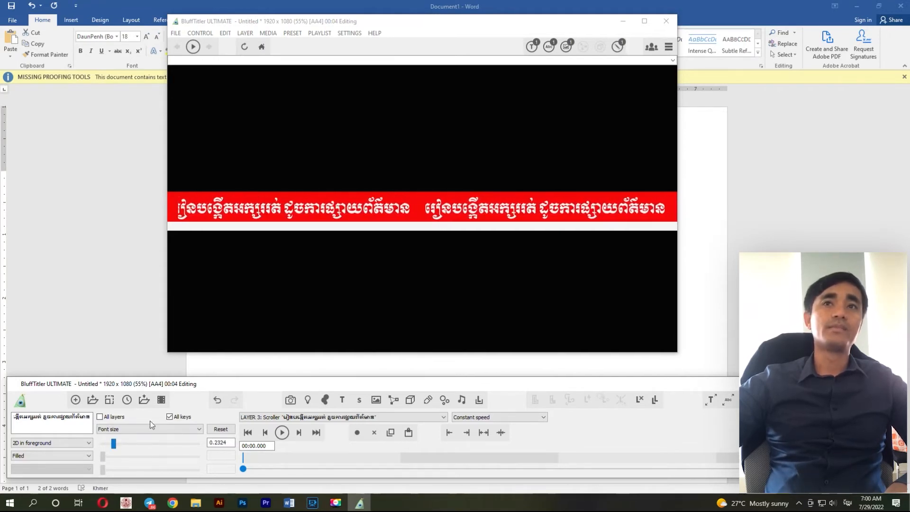
Preview the ticker briefly and stretch the show to a total duration of 20 seconds.
{"action": "left_click", "coordinate": [286, 433]}
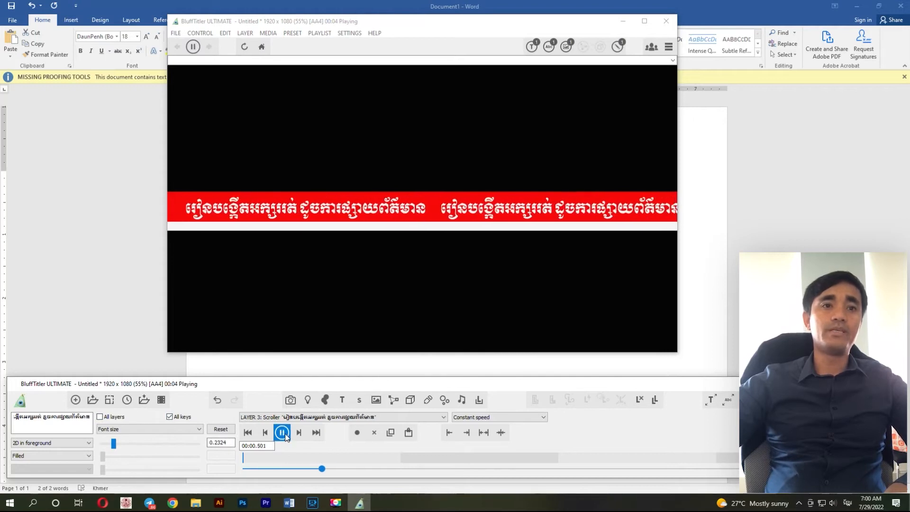
{"action": "left_click", "coordinate": [286, 433]}
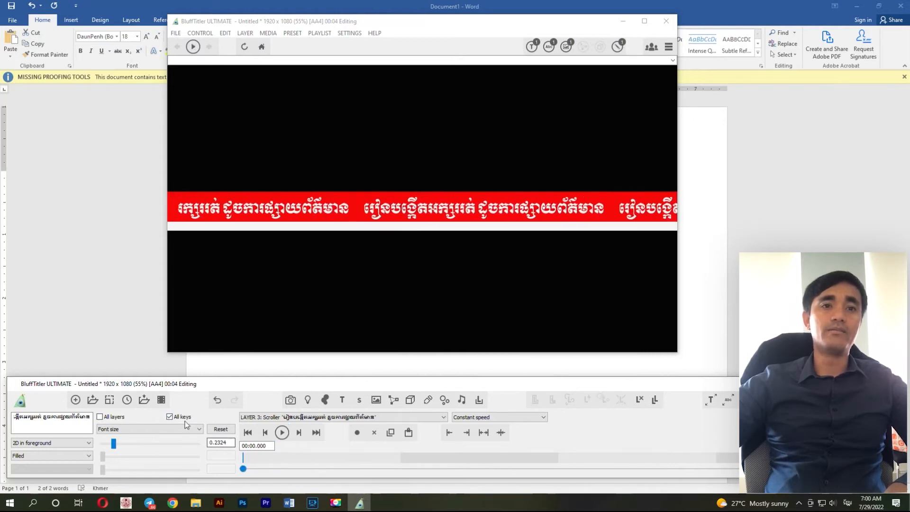
{"action": "left_click", "coordinate": [128, 400]}
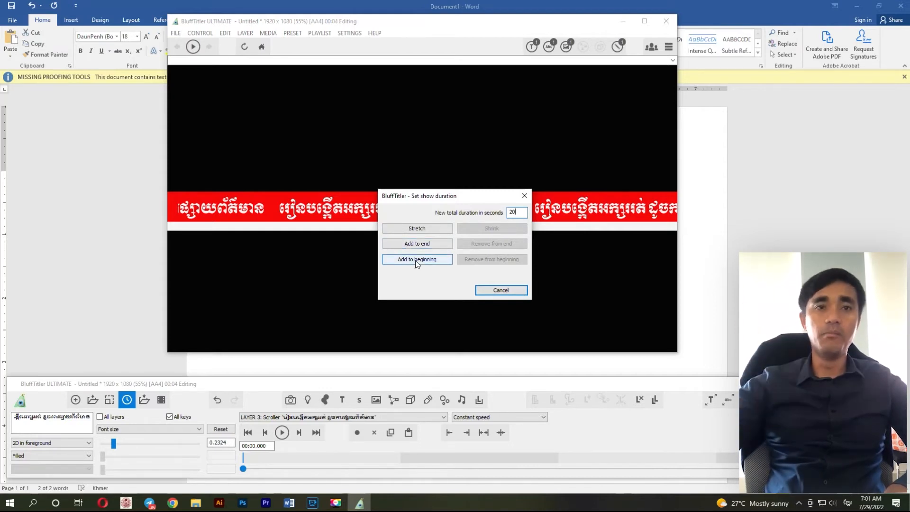
{"action": "left_click", "coordinate": [433, 230]}
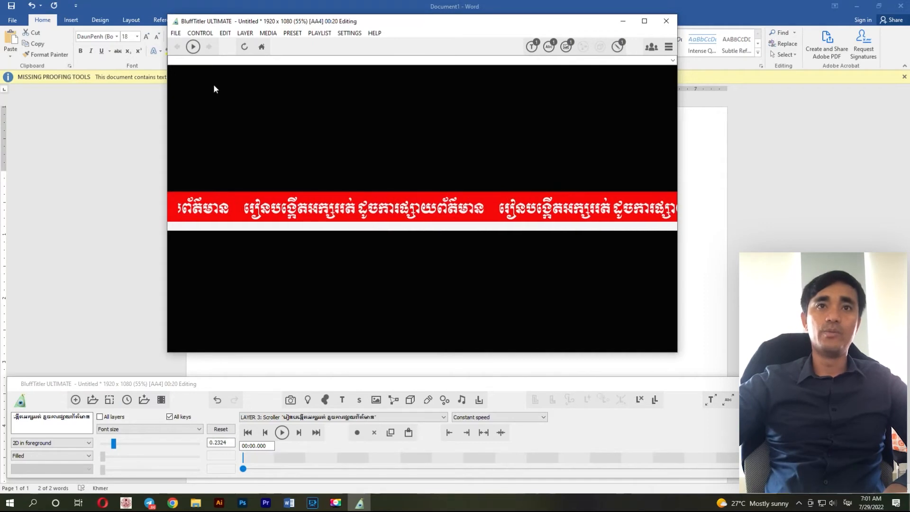
Set up a video export as Uncompressed AVI at 30 frames per second, including the alpha channel and last frame.
{"action": "left_click", "coordinate": [176, 34]}
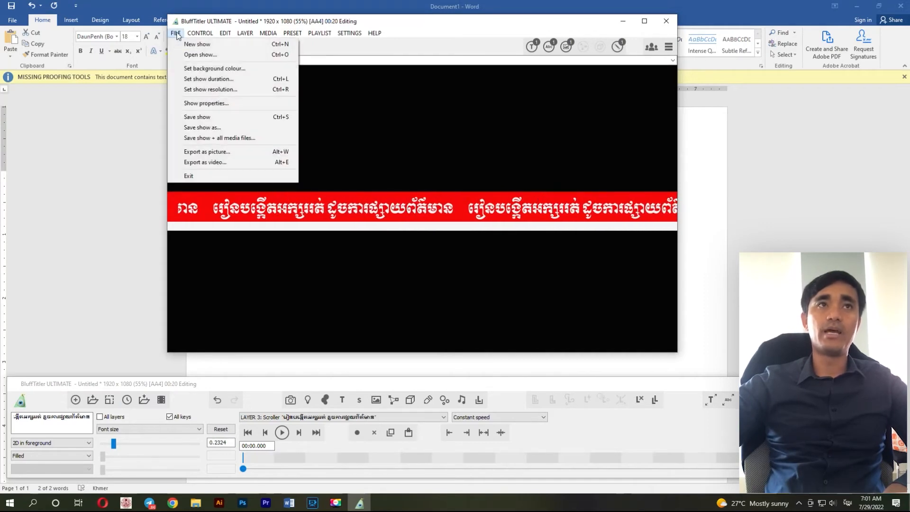
{"action": "left_click", "coordinate": [216, 163]}
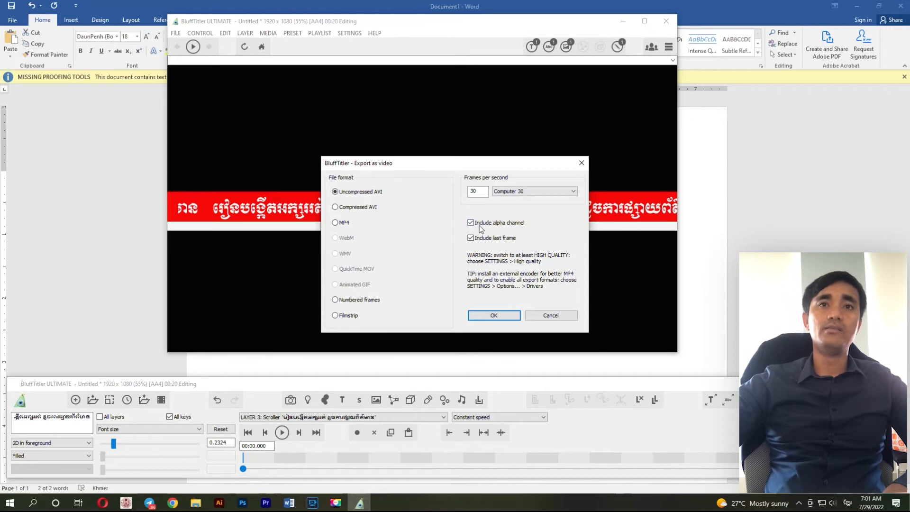
{"action": "left_click", "coordinate": [482, 315]}
Save the exported AVI as "news text" in the Downloads folder and dismiss the completion notice.
{"action": "left_click", "coordinate": [223, 128]}
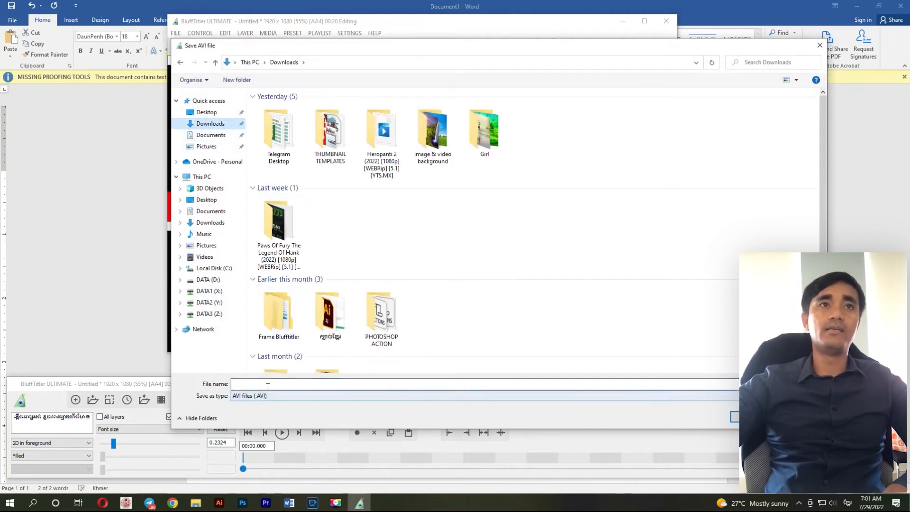
{"action": "type", "text": "តេ"}
{"action": "key", "text": "BackSpace"}
{"action": "key", "text": "BackSpace"}
{"action": "key", "text": "alt+shift"}
{"action": "type", "text": "nes"}
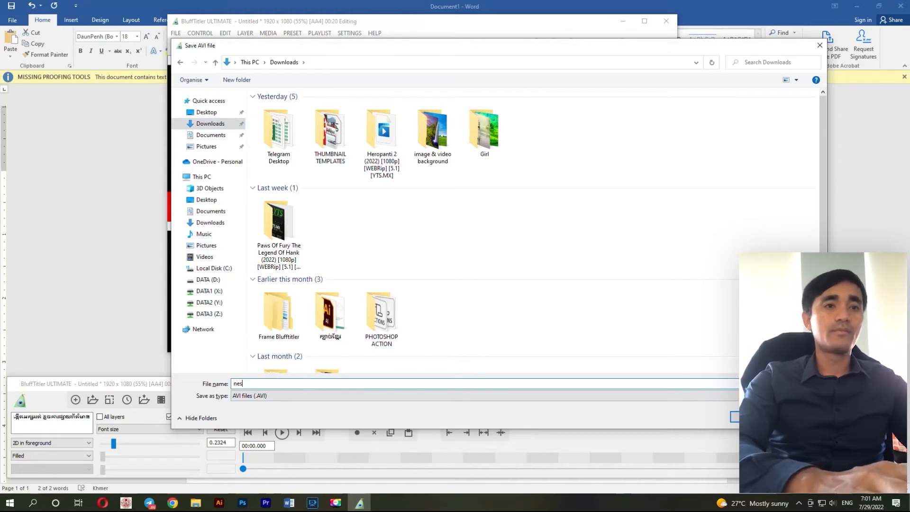
{"action": "type", "text": "s tex"}
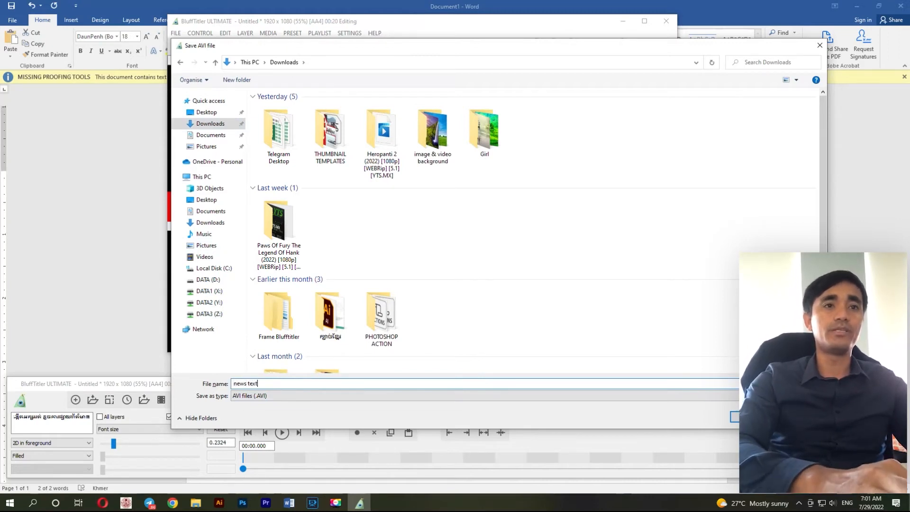
{"action": "type", "text": "t"}
{"action": "key", "text": "Return"}
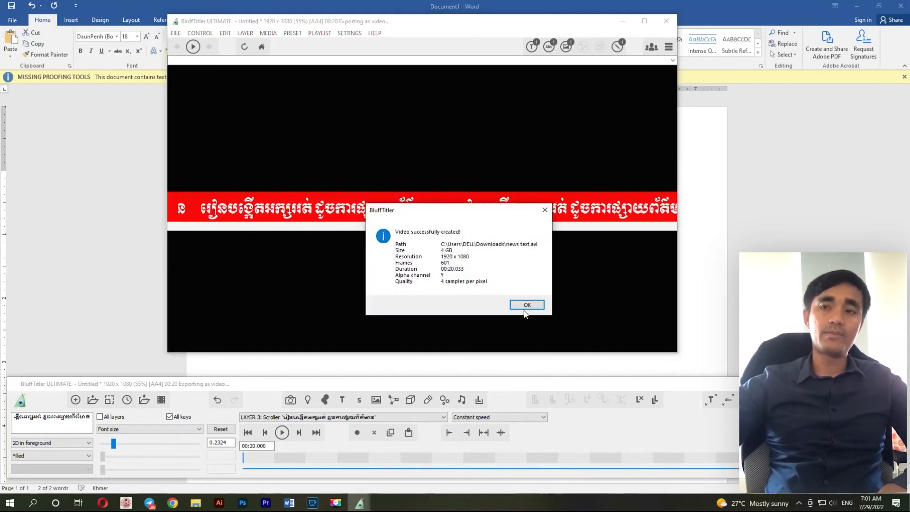
{"action": "left_click", "coordinate": [526, 306]}
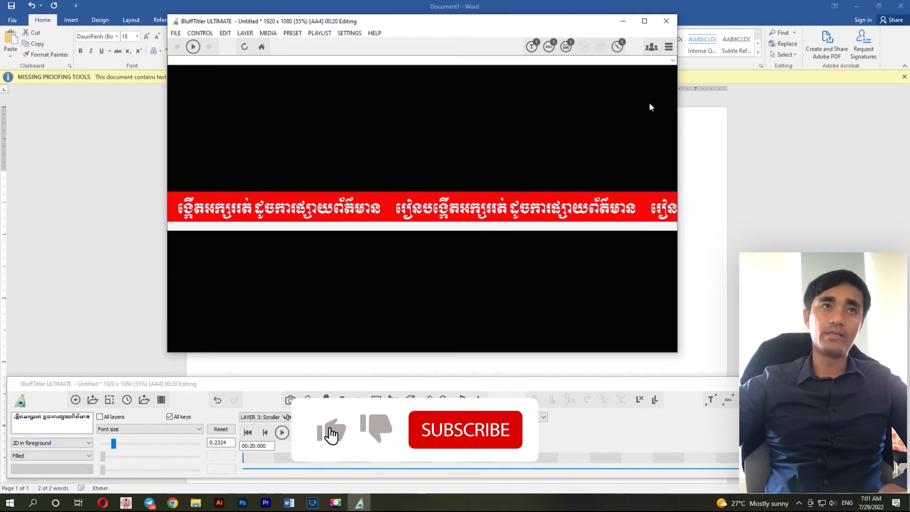
Minimize BluffTitler and close the Word document without saving it.
{"action": "left_click", "coordinate": [623, 22]}
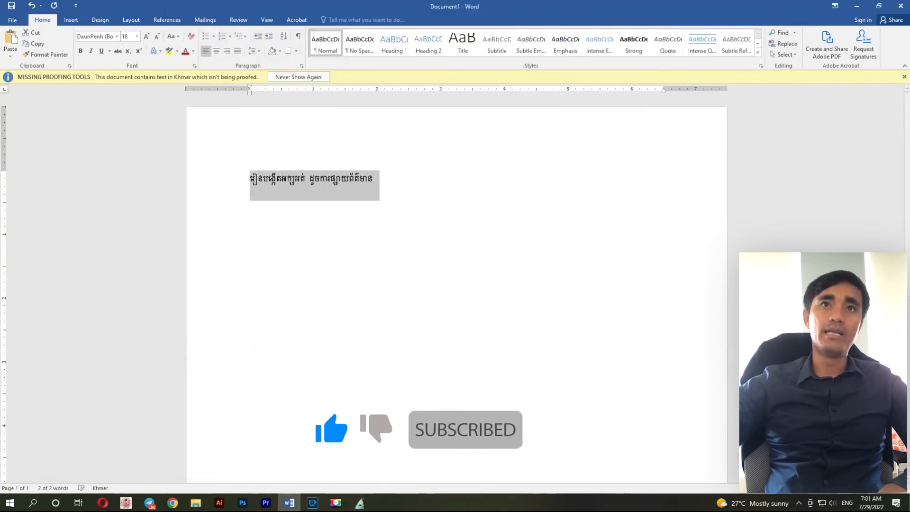
{"action": "left_click", "coordinate": [901, 6]}
{"action": "left_click", "coordinate": [454, 268]}
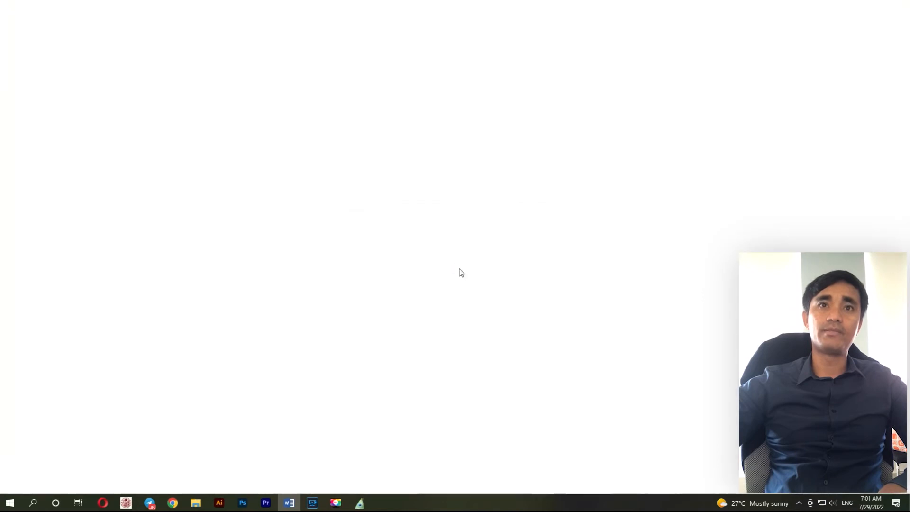
Import news text.avi from the Downloads folder into the "youtube" project in Premiere Pro.
{"action": "left_click", "coordinate": [192, 503]}
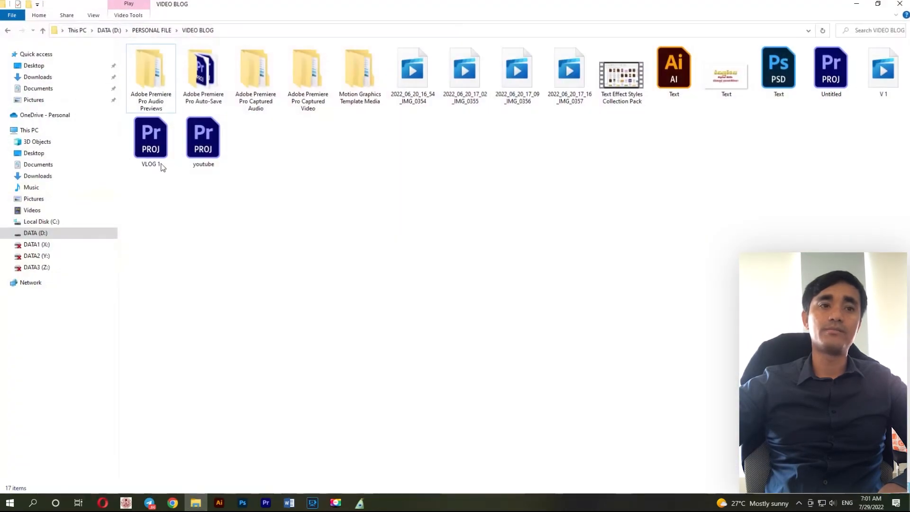
{"action": "left_click", "coordinate": [57, 78]}
{"action": "left_click_drag", "start_coordinate": [147, 83], "coordinate": [832, 217]}
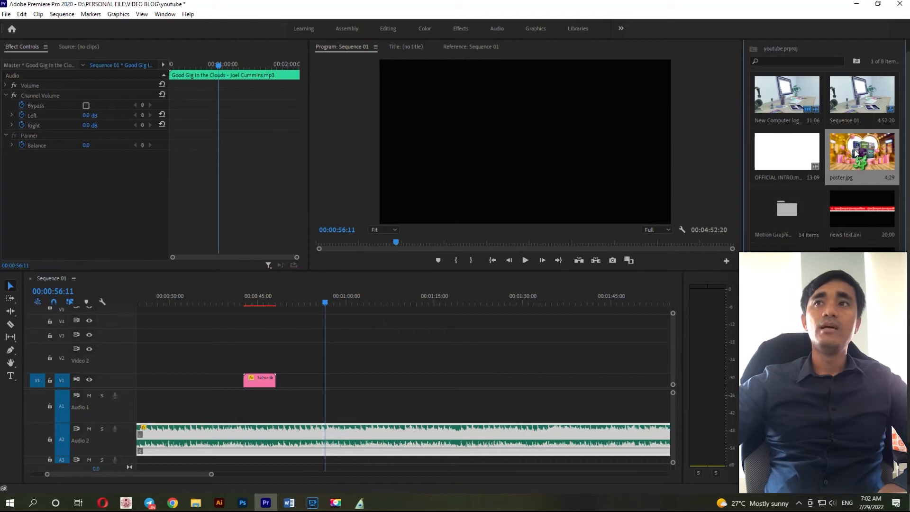
Extend the poster.jpg clip on V1 to about 00:01:30 and place news text.avi above it on Video 2.
{"action": "left_click_drag", "start_coordinate": [321, 389], "coordinate": [519, 380]}
{"action": "left_click_drag", "start_coordinate": [849, 219], "coordinate": [312, 369]}
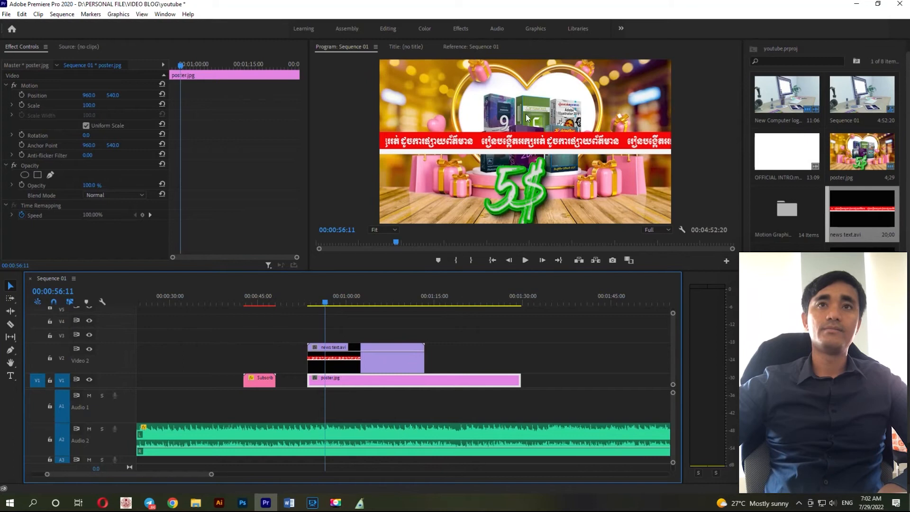
Move the news text.avi ticker to the lower edge of the frame, at about 944, 1003, and preview the sequence.
{"action": "left_click", "coordinate": [397, 366]}
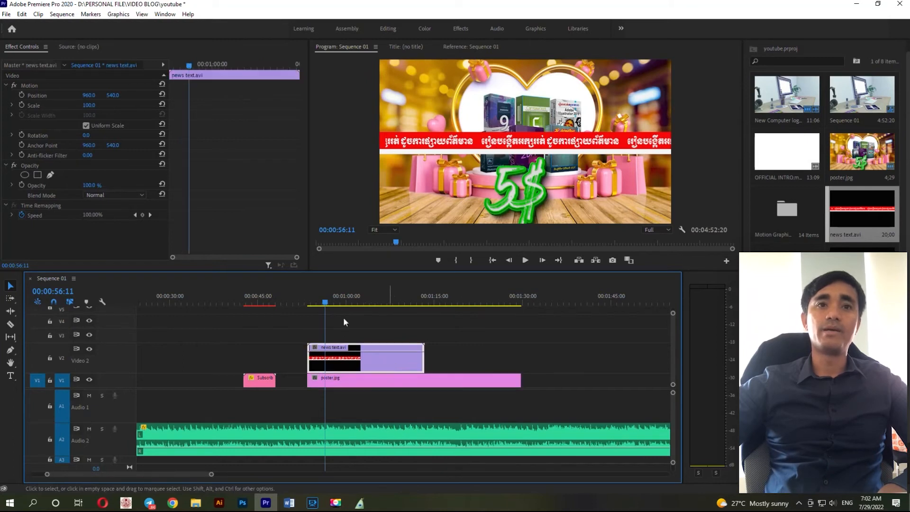
{"action": "left_click", "coordinate": [30, 86]}
{"action": "left_click_drag", "start_coordinate": [585, 149], "coordinate": [583, 219]}
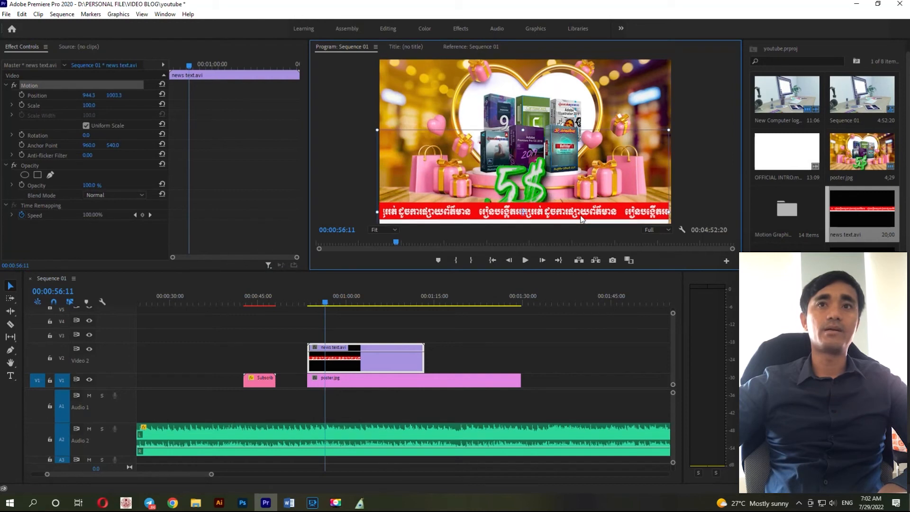
{"action": "left_click_drag", "start_coordinate": [327, 302], "coordinate": [297, 308]}
{"action": "key", "text": "space"}
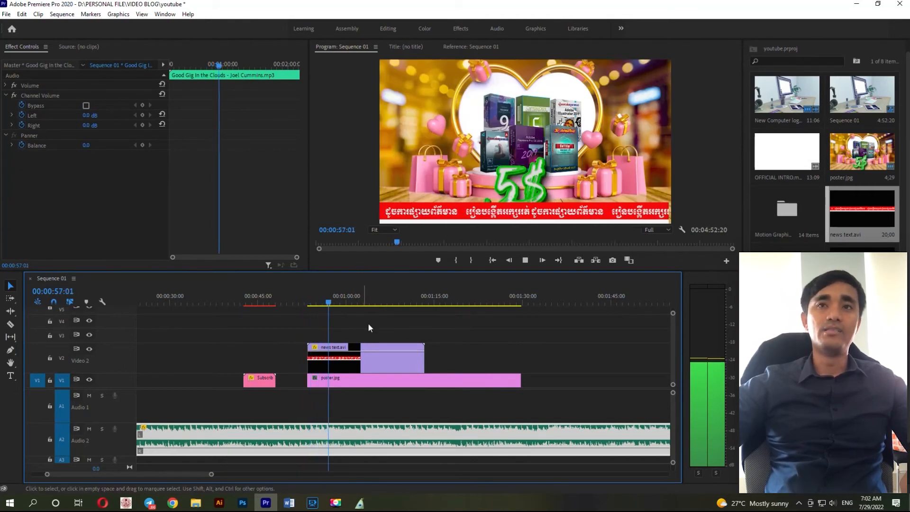
Inspect the Speed/Duration settings of the news text.avi clip and cancel out of them.
{"action": "left_click", "coordinate": [375, 364]}
{"action": "right_click", "coordinate": [375, 362]}
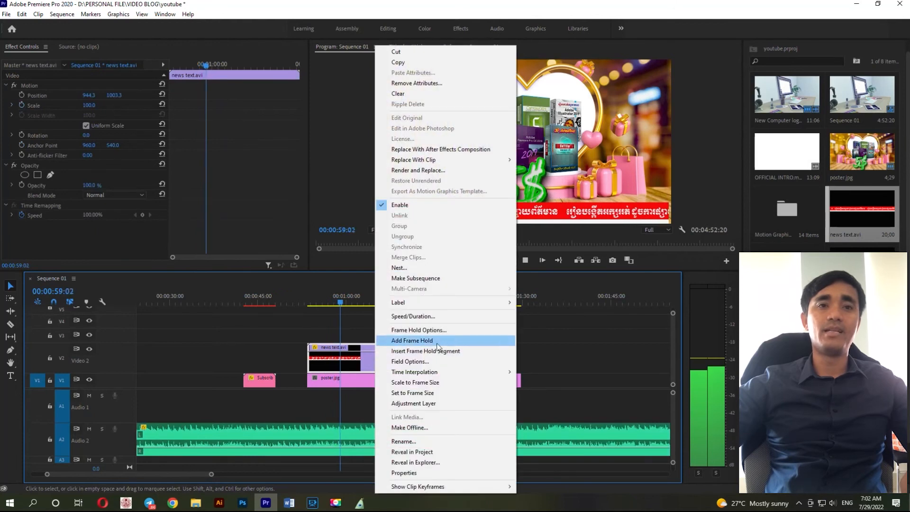
{"action": "left_click", "coordinate": [414, 315]}
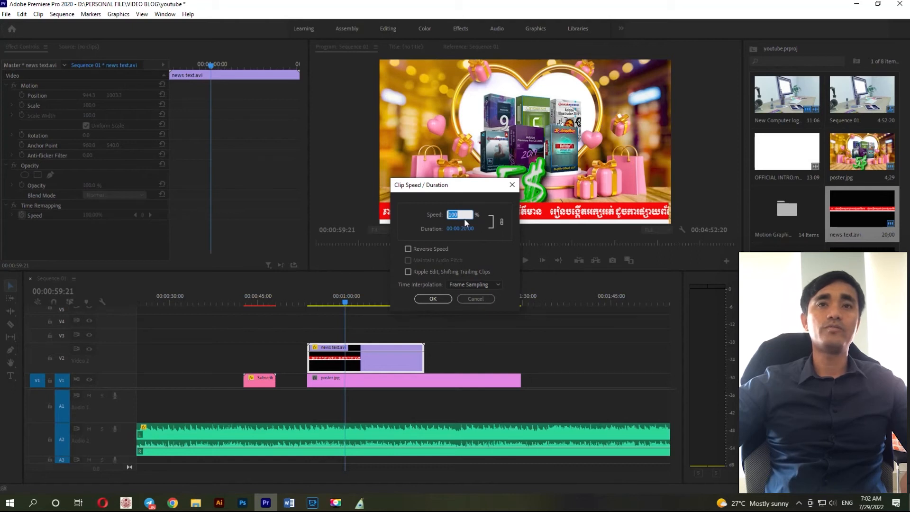
{"action": "left_click", "coordinate": [464, 299]}
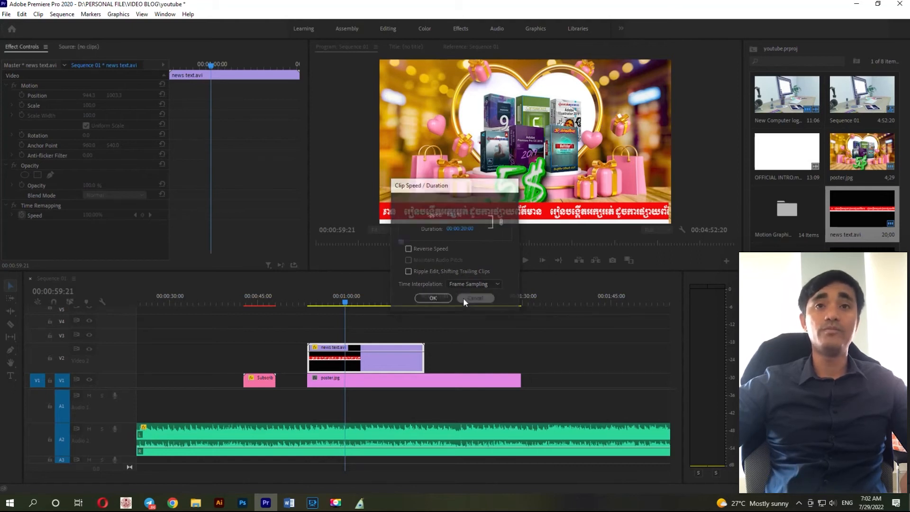
Duplicate the news text.avi clip directly after the first one on Video 2 and preview the playback around where they join.
{"action": "key", "text": "space"}
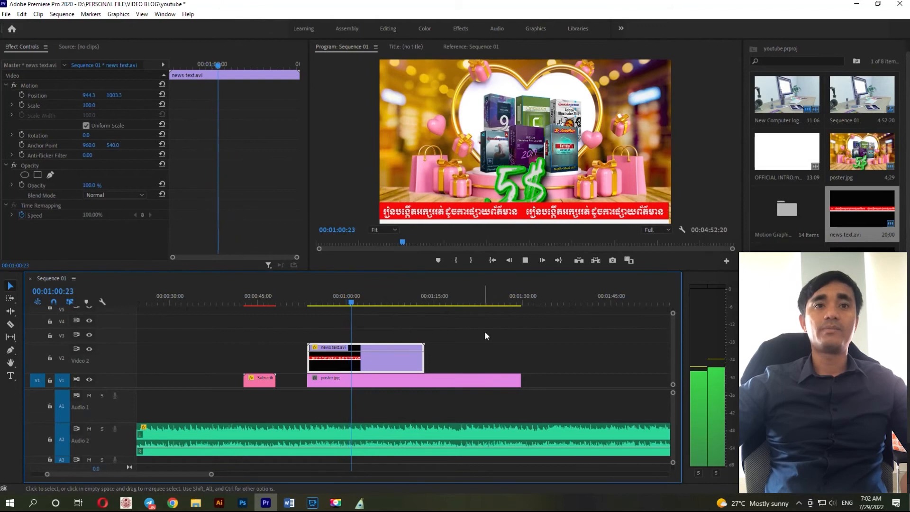
{"action": "left_click_drag", "start_coordinate": [388, 355], "coordinate": [508, 355]}
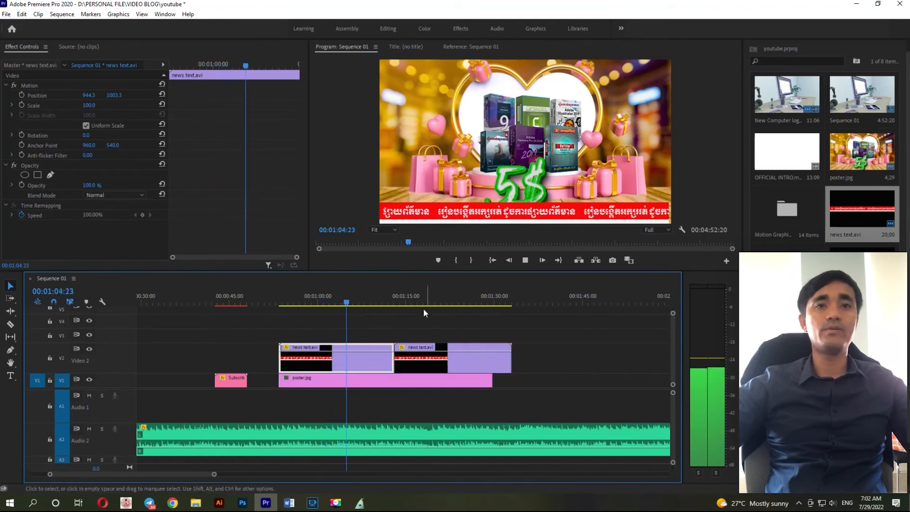
{"action": "left_click", "coordinate": [406, 303]}
{"action": "left_click_drag", "start_coordinate": [404, 301], "coordinate": [379, 317]}
{"action": "key", "text": "space"}
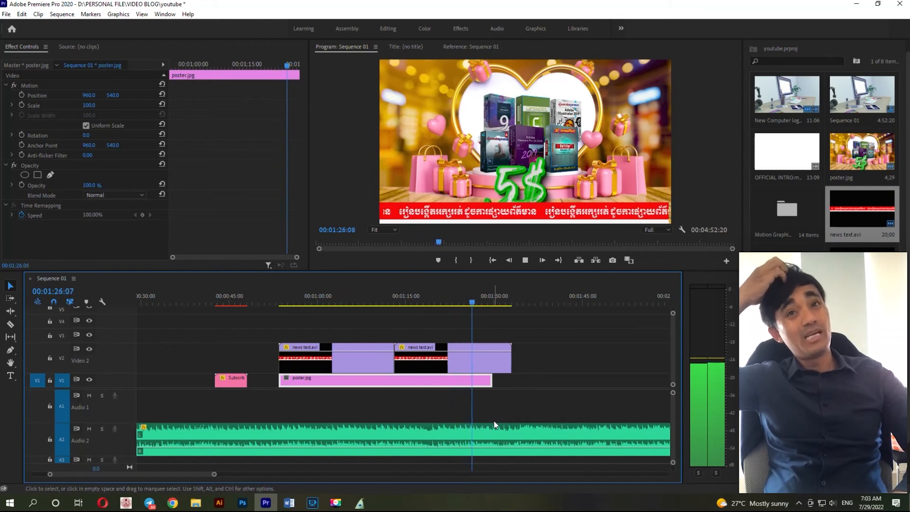
Stop the preview and move the playhead back to 00:01:20:05 within the second ticker clip.
{"action": "left_click", "coordinate": [526, 260]}
{"action": "left_click_drag", "start_coordinate": [485, 303], "coordinate": [438, 317]}
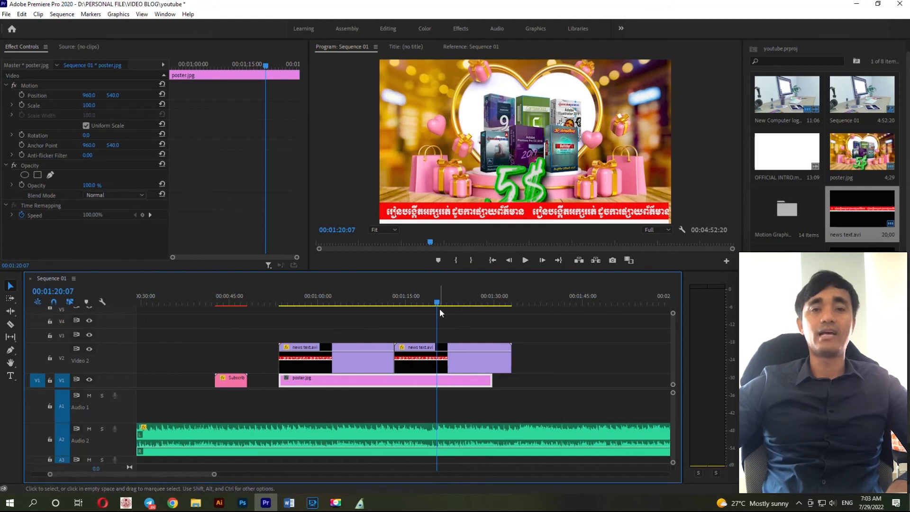
{"action": "mouse_move", "coordinate": [442, 307]}
{"action": "left_mouse_down"}
{"action": "mouse_move", "coordinate": [474, 303]}
{"action": "mouse_move", "coordinate": [385, 322]}
{"action": "mouse_move", "coordinate": [437, 319]}
{"action": "left_mouse_up"}
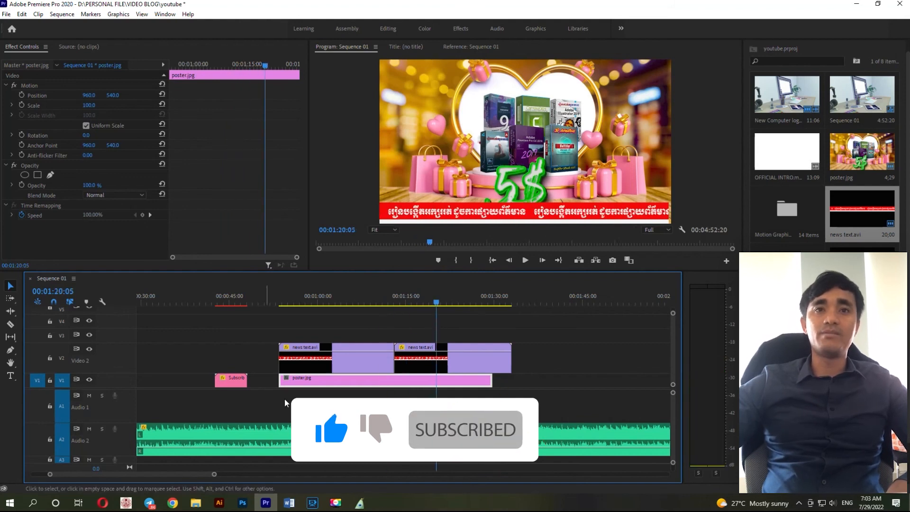
Switch to Telegram, open the Digital Creative (DC) group chat and browse its messages and the chat list.
{"action": "left_click", "coordinate": [149, 503]}
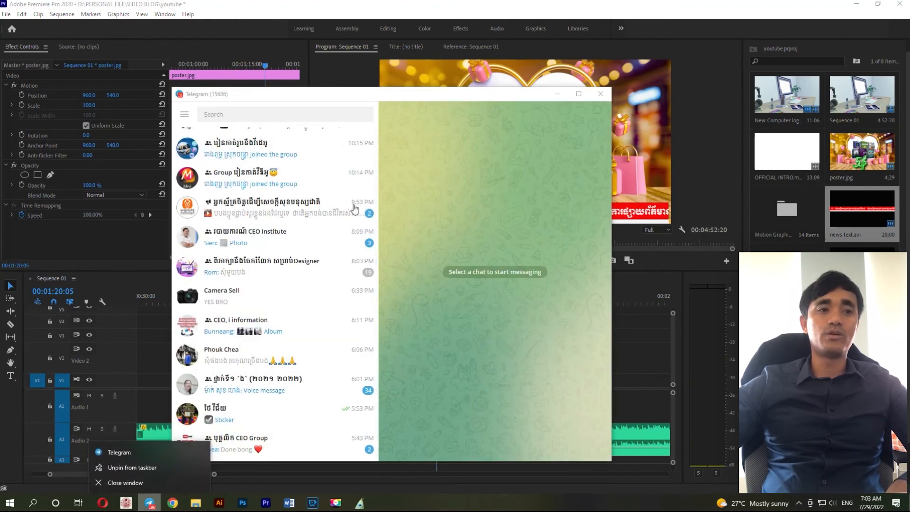
{"action": "scroll", "coordinate": [238, 351], "scroll_direction": "down", "scroll_amount": 5}
{"action": "scroll", "coordinate": [241, 310], "scroll_direction": "down", "scroll_amount": 3}
{"action": "scroll", "coordinate": [237, 237], "scroll_direction": "up", "scroll_amount": 11}
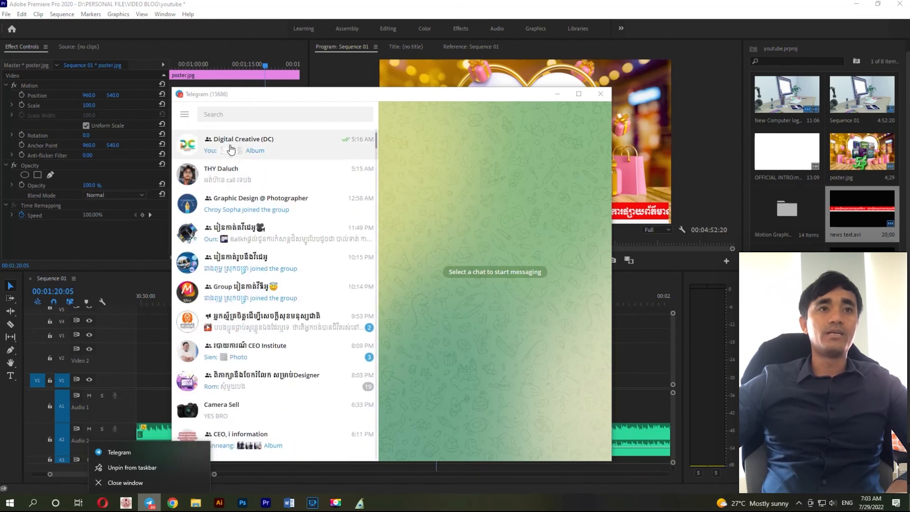
{"action": "left_click", "coordinate": [231, 149]}
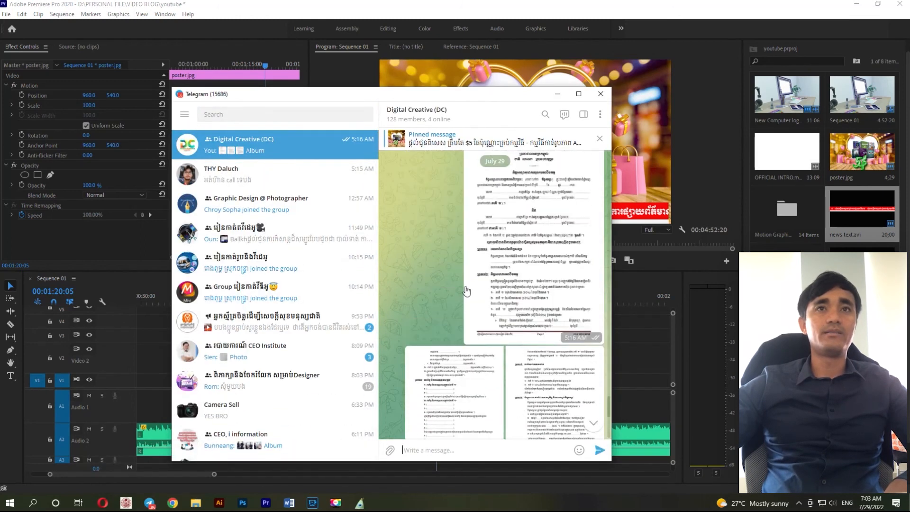
{"action": "scroll", "coordinate": [467, 294], "scroll_direction": "up", "scroll_amount": 5}
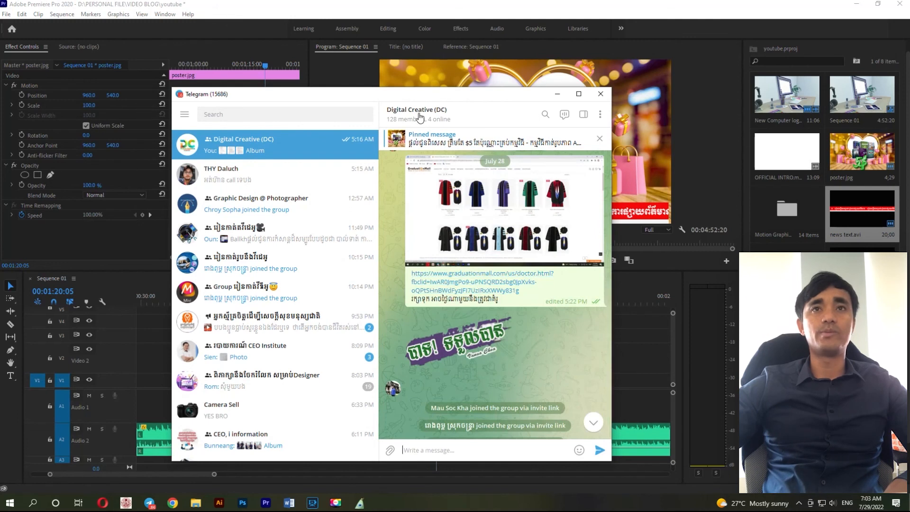
{"action": "scroll", "coordinate": [284, 299], "scroll_direction": "down", "scroll_amount": 5}
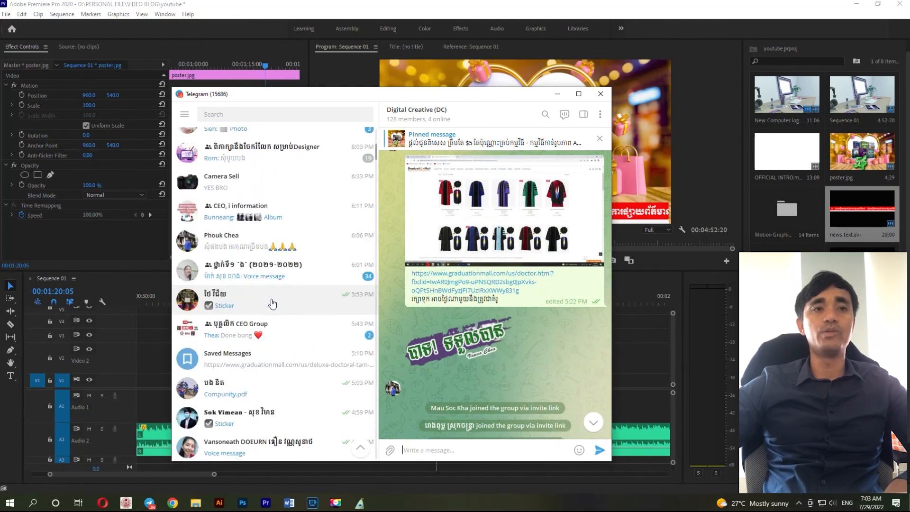
{"action": "scroll", "coordinate": [316, 309], "scroll_direction": "down", "scroll_amount": 2}
{"action": "scroll", "coordinate": [284, 352], "scroll_direction": "up", "scroll_amount": 8}
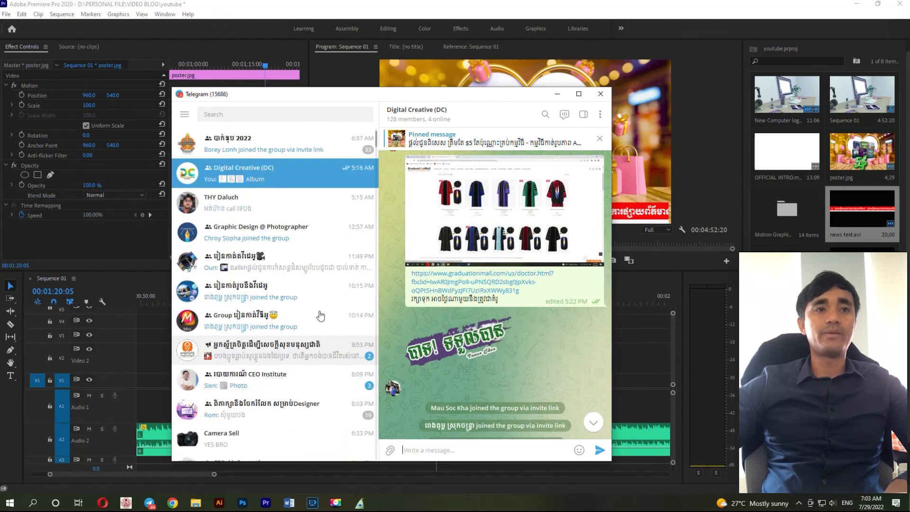
{"action": "scroll", "coordinate": [475, 237], "scroll_direction": "up", "scroll_amount": 3}
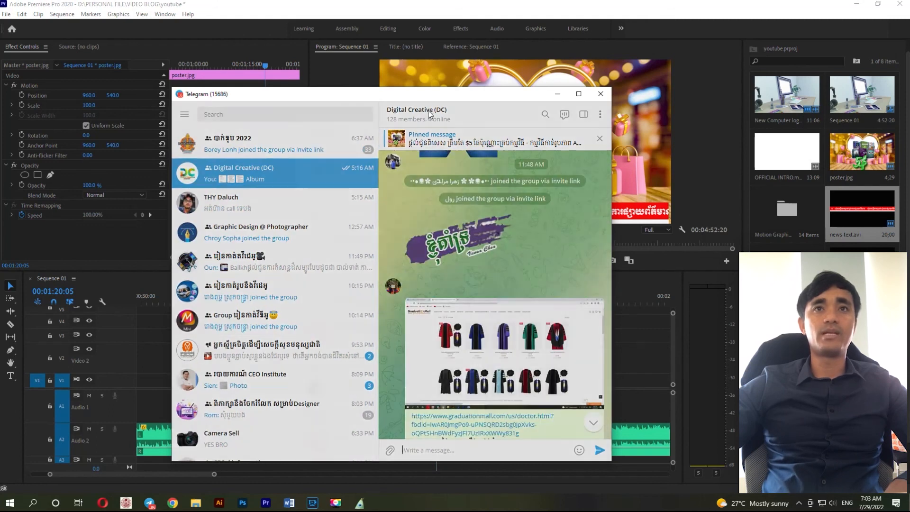
View the Digital Creative (DC) group's info and enlarged profile photo, and return to the Premiere Pro sequence.
{"action": "left_click", "coordinate": [428, 110]}
{"action": "left_click", "coordinate": [325, 172]}
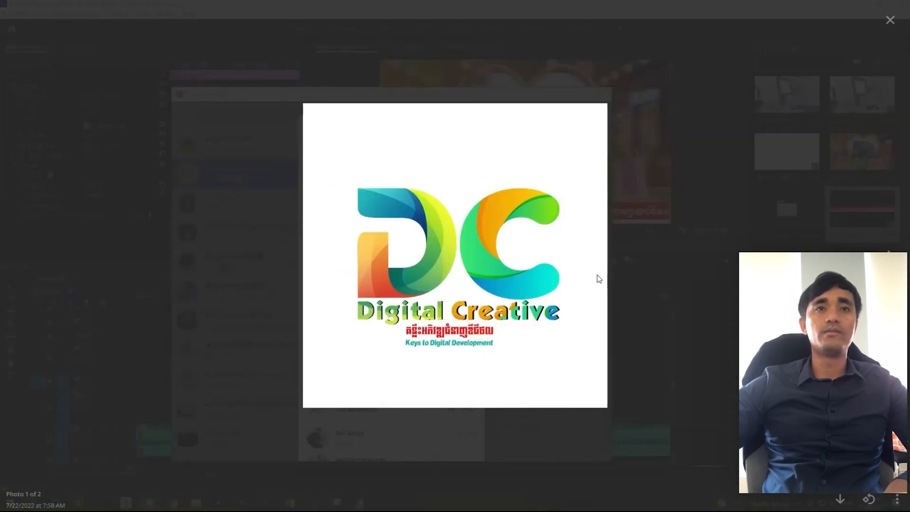
{"action": "left_click", "coordinate": [889, 22]}
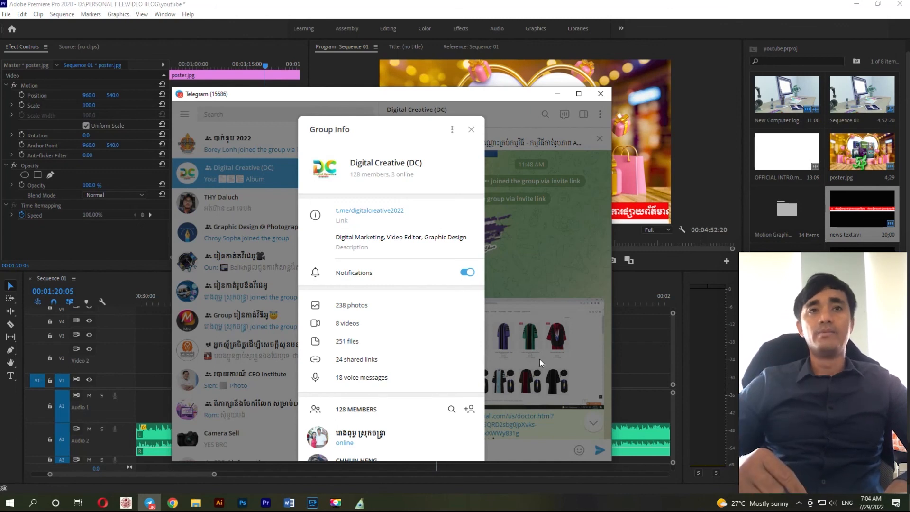
{"action": "left_click", "coordinate": [712, 206]}
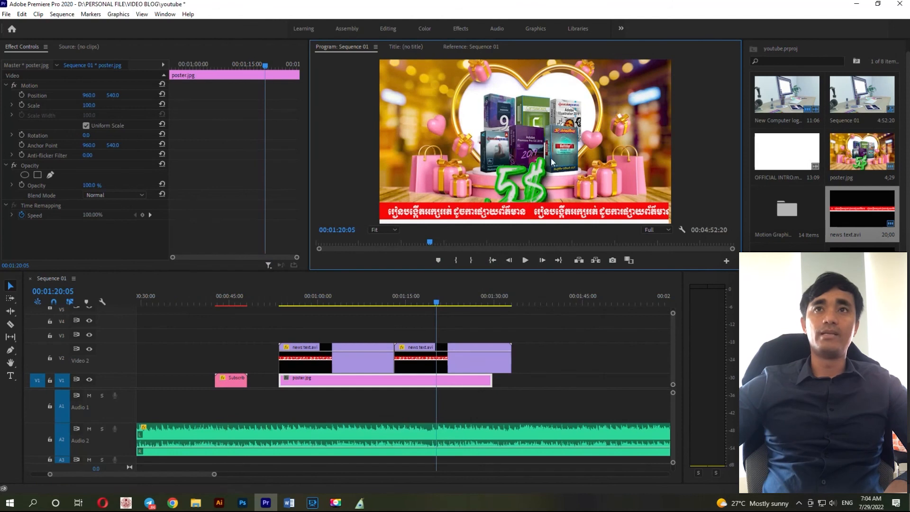